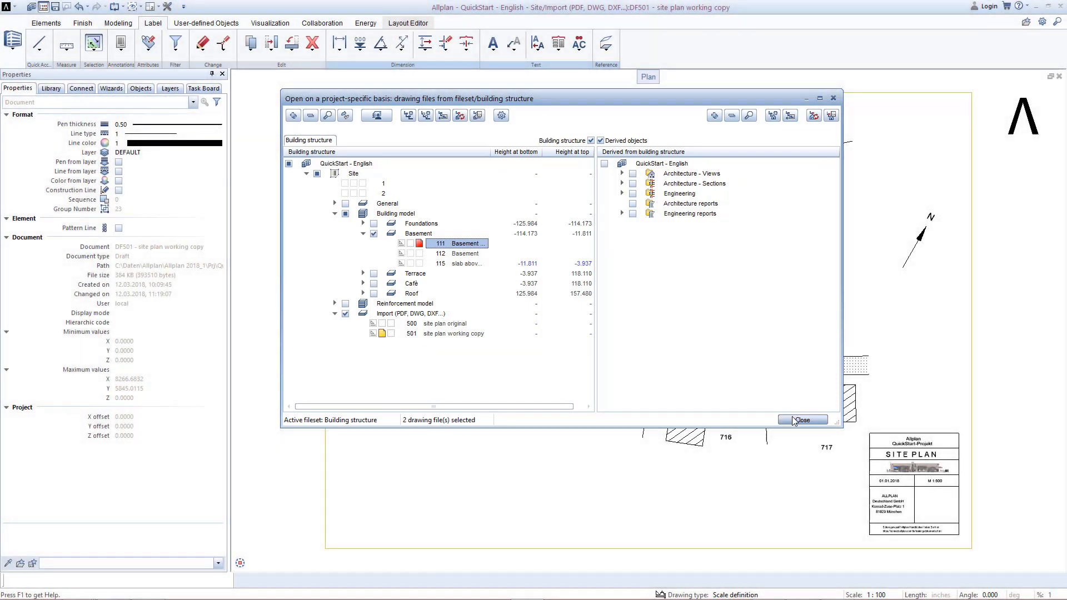
# - Close the drawing file selection and load the Allplan Quickstart wizard
pyautogui.click(800, 420)
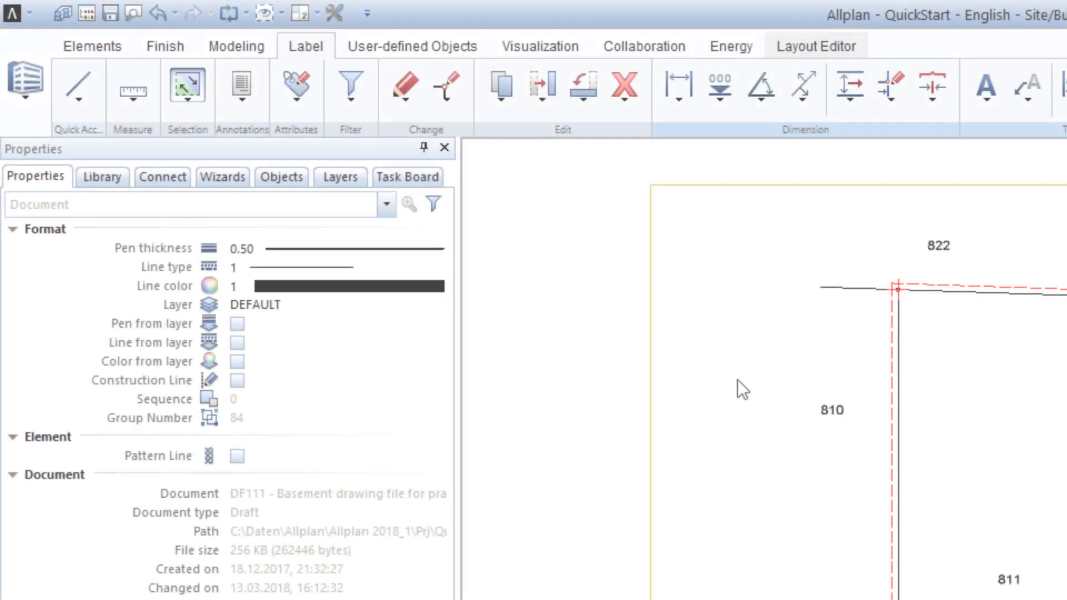
pyautogui.click(238, 178)
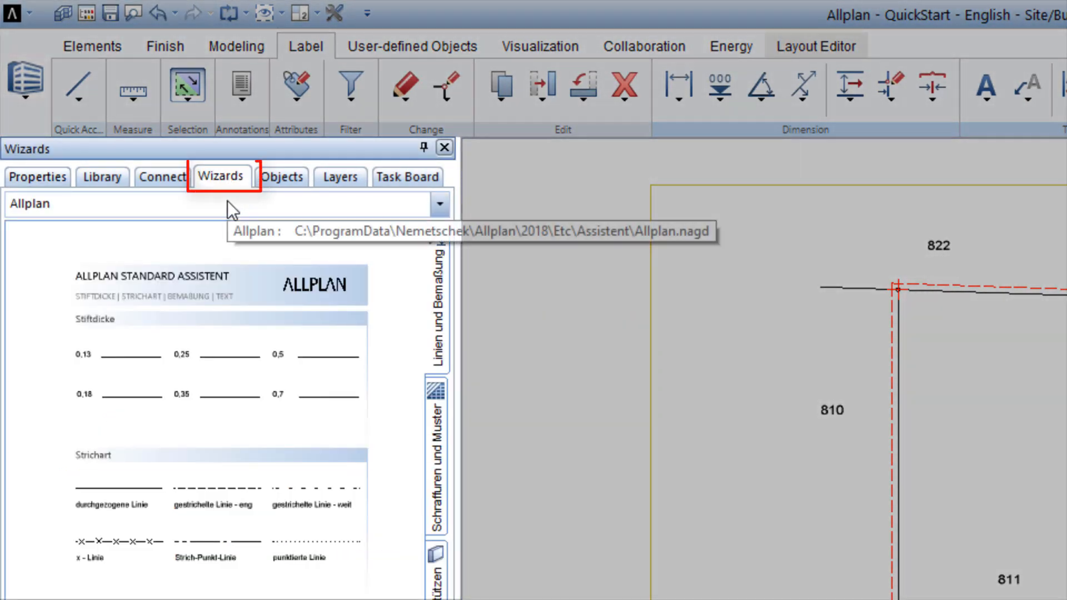
pyautogui.click(228, 201)
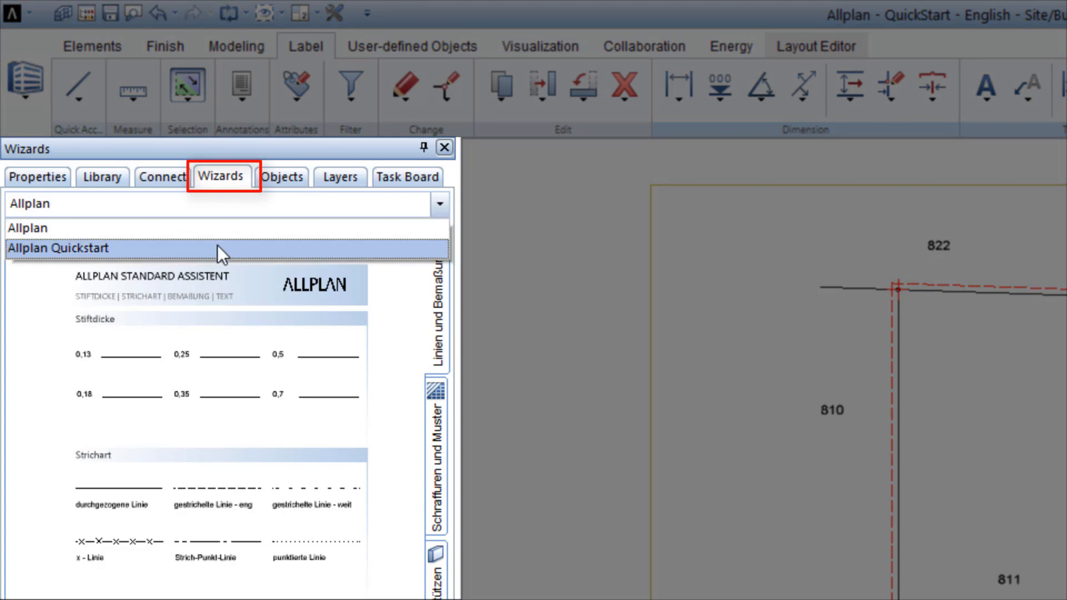
pyautogui.click(218, 245)
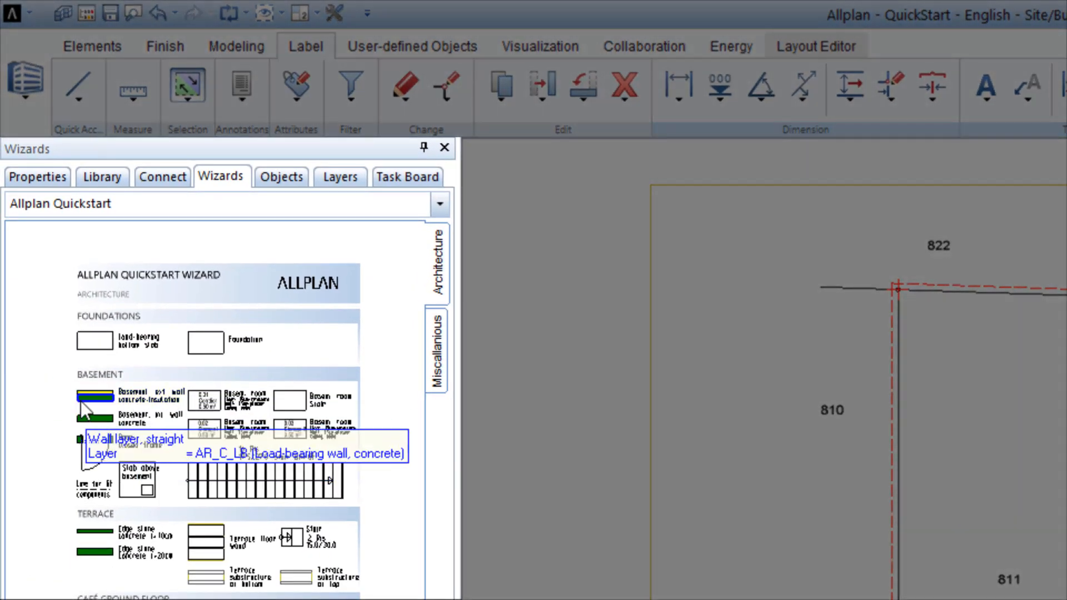
# - Start a new wall that adopts the wizard's basement exterior wall, concrete-insulation
pyautogui.scroll(5, 94, 413)
pyautogui.scroll(2, 95, 399)
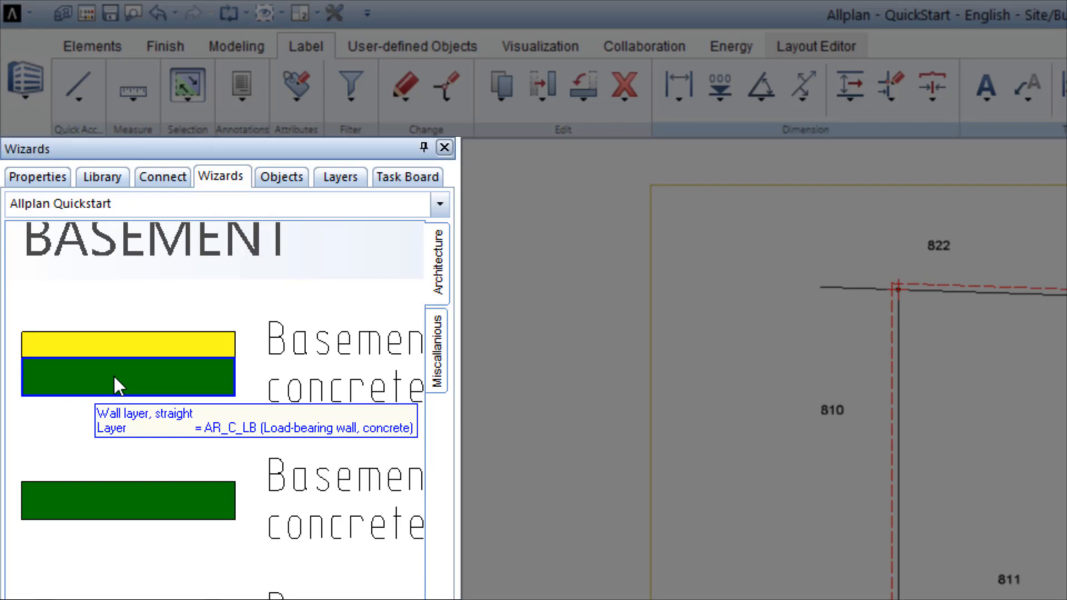
pyautogui.rightClick(114, 376)
pyautogui.rightClick(114, 376)
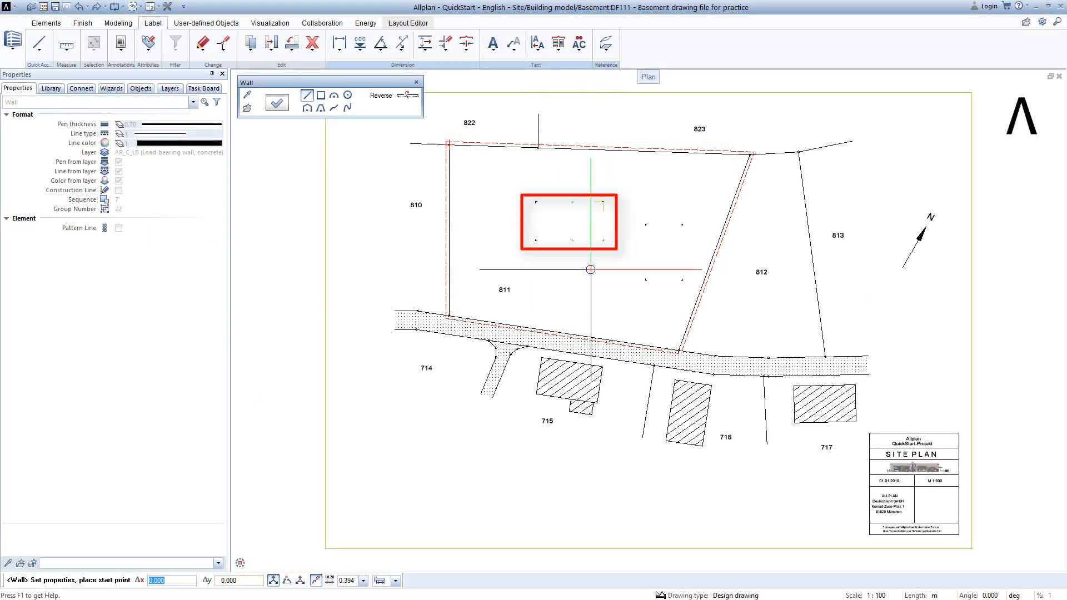
# - Draw the first basement exterior wall from the building's lower-left corner mark to its upper-left corner mark in plan
pyautogui.scroll(4, 572, 189)
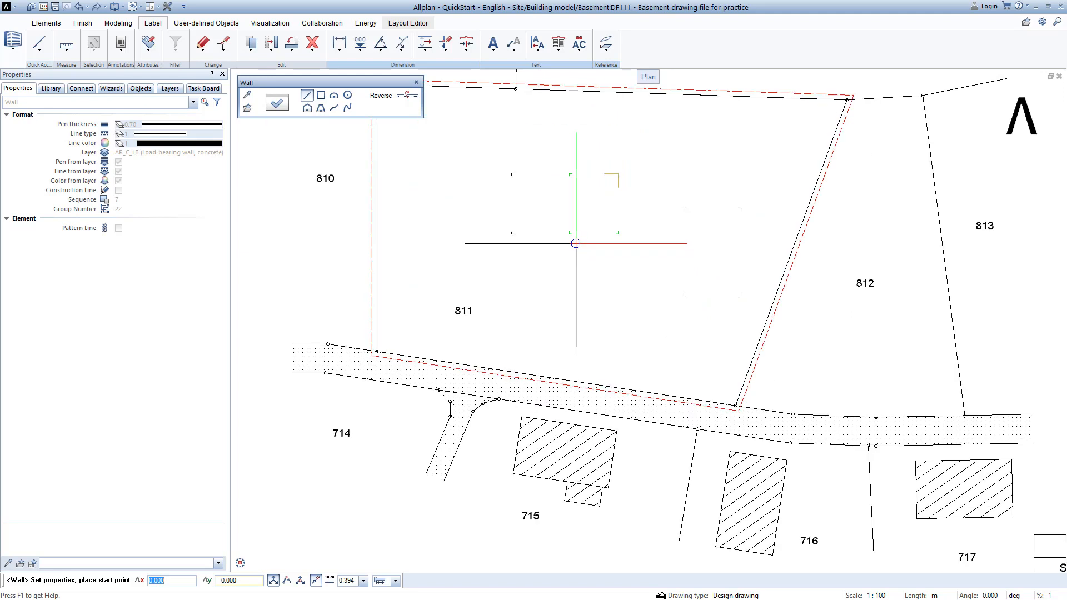
pyautogui.scroll(3, 567, 230)
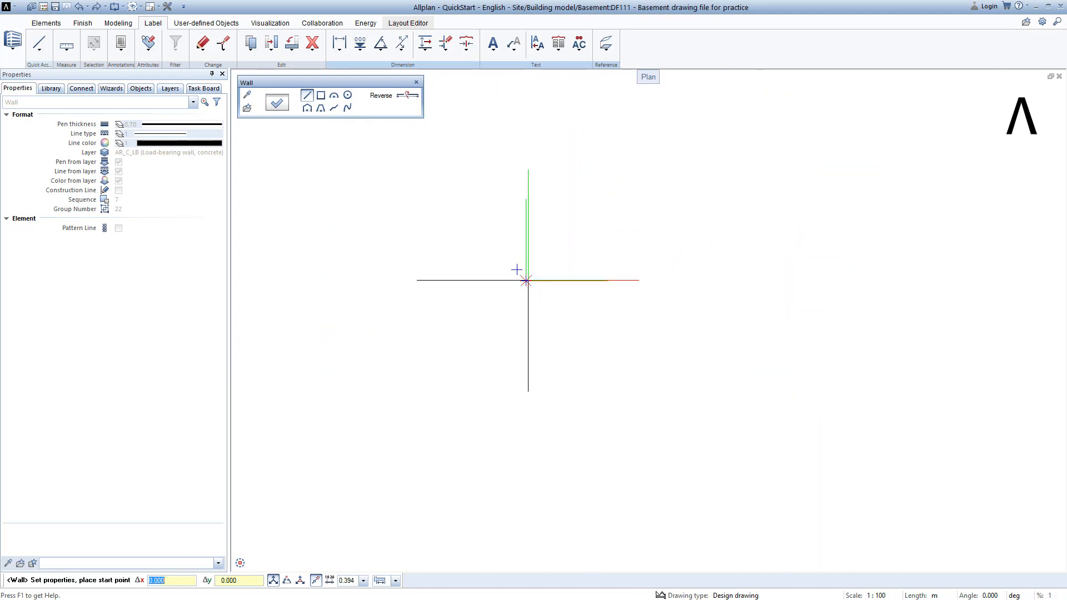
pyautogui.click(526, 281)
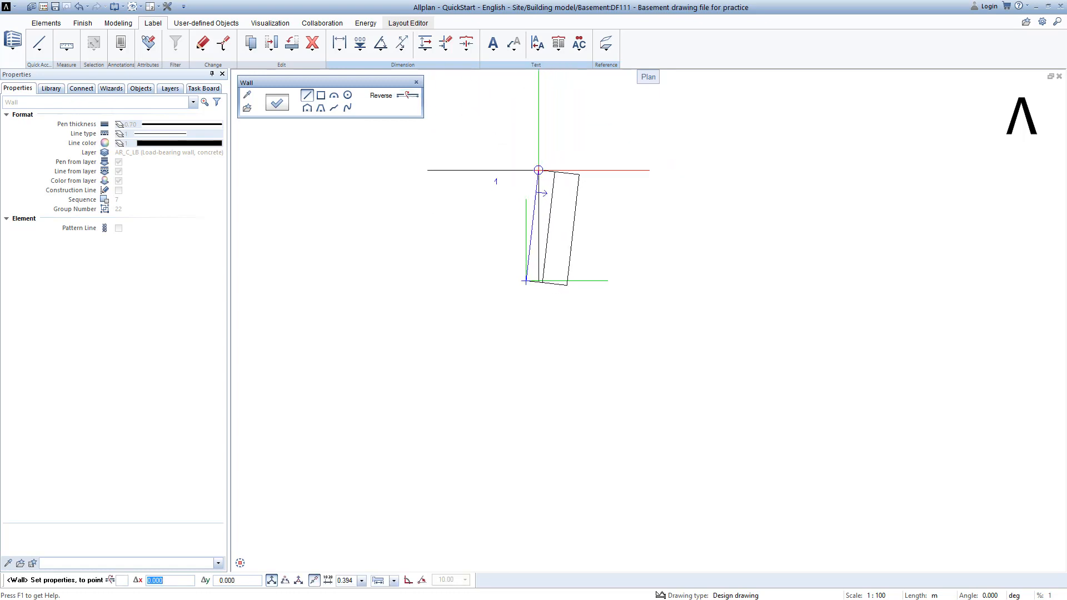
pyautogui.scroll(-3, 534, 173)
pyautogui.scroll(-2, 533, 166)
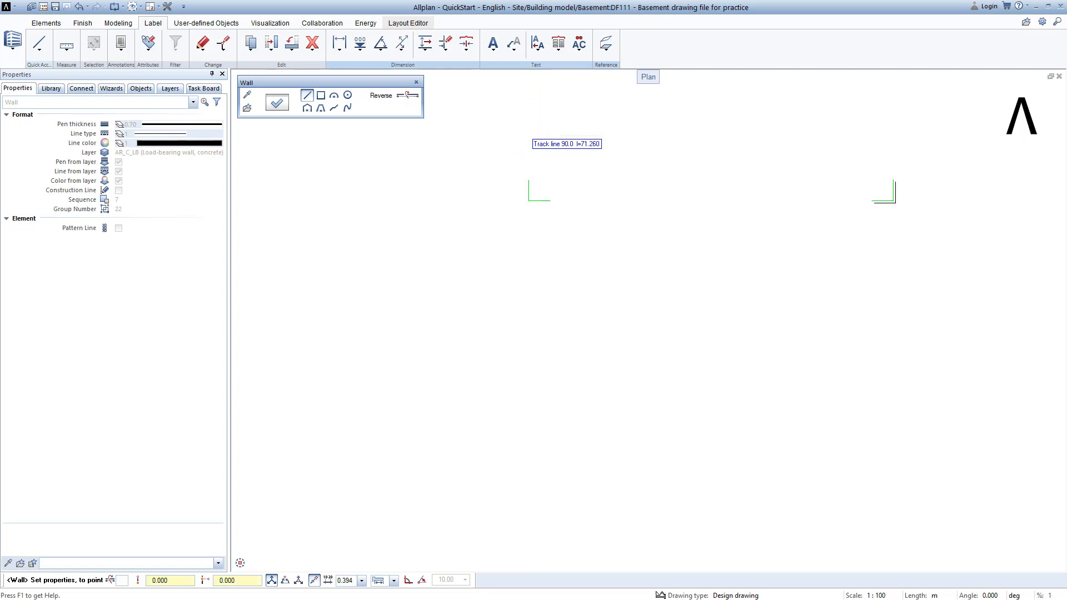
pyautogui.scroll(-1, 526, 443)
pyautogui.moveTo(529, 405)
pyautogui.mouseDown(button='middle')
pyautogui.moveTo(526, 443)
pyautogui.moveTo(522, 406)
pyautogui.mouseUp(button='middle')
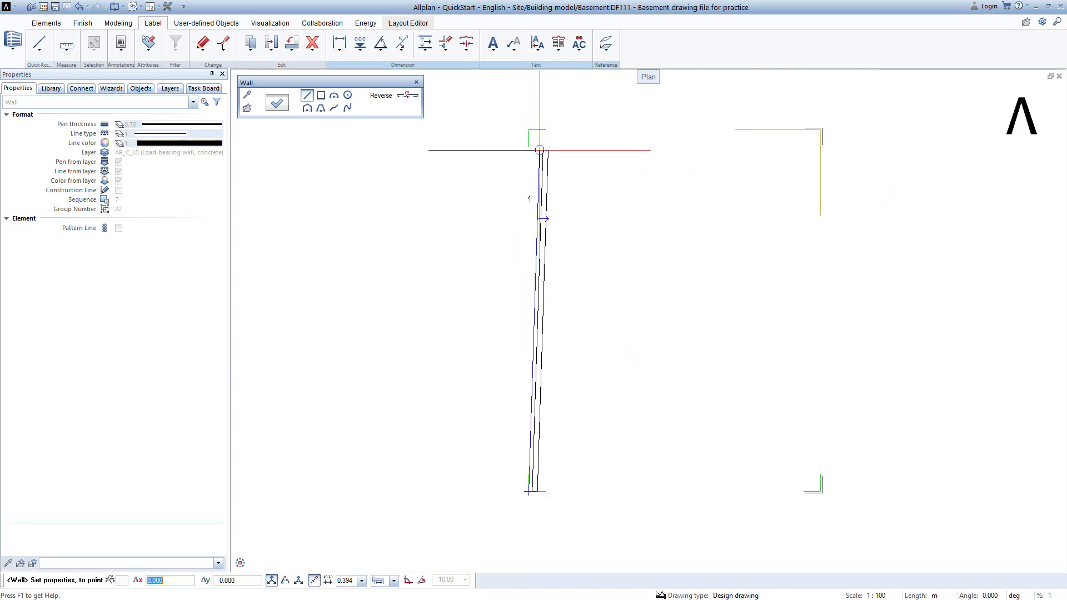
pyautogui.scroll(4, 530, 134)
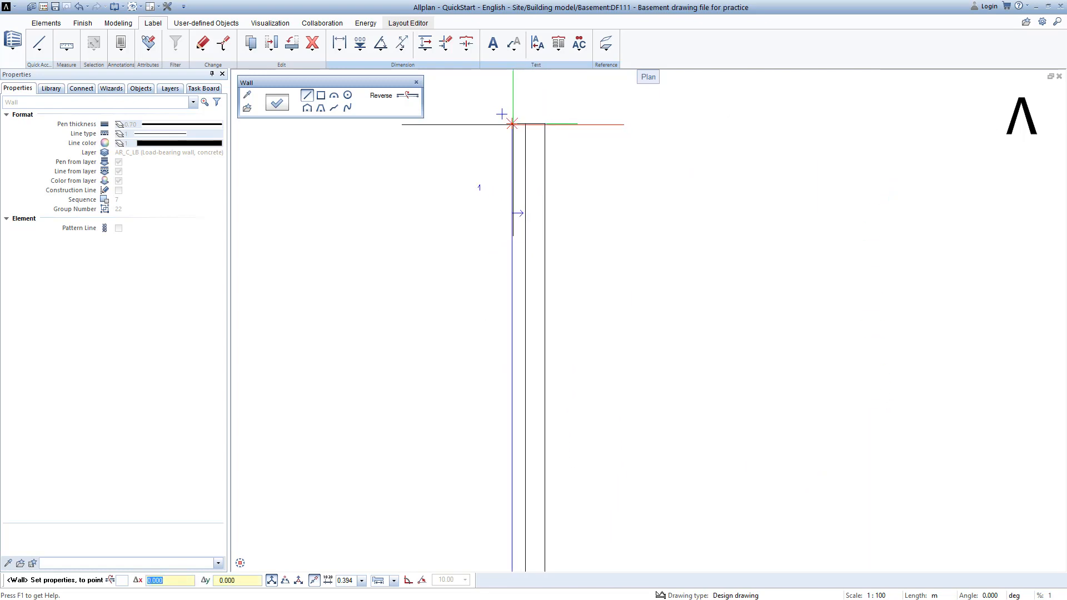
pyautogui.click(512, 123)
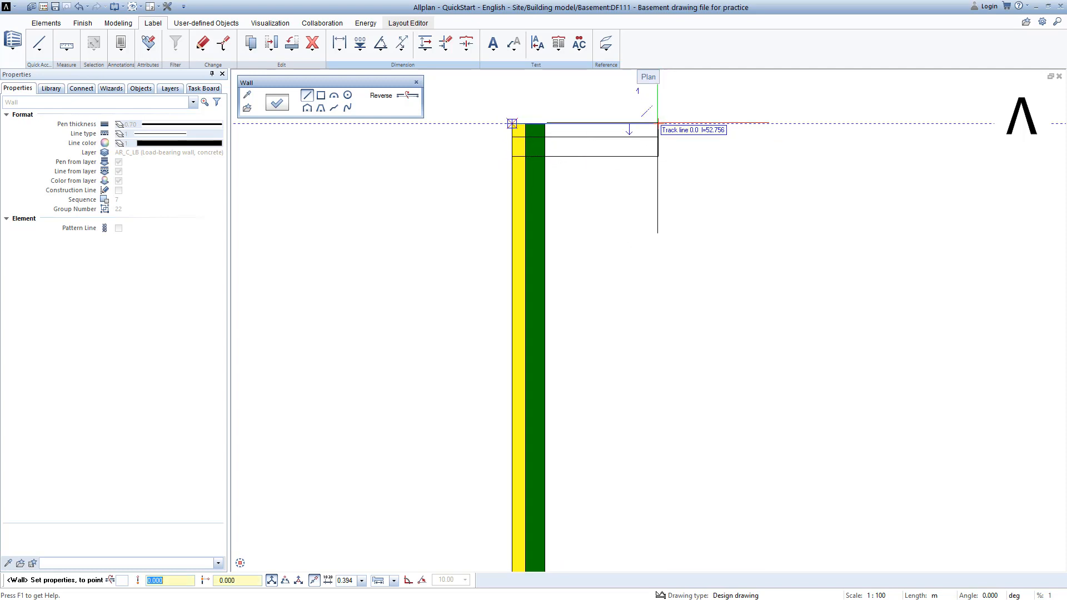
# - Continue the exterior wall along the building's upper edge to the inner line of the upper-right corner mark
pyautogui.scroll(-5, 891, 121)
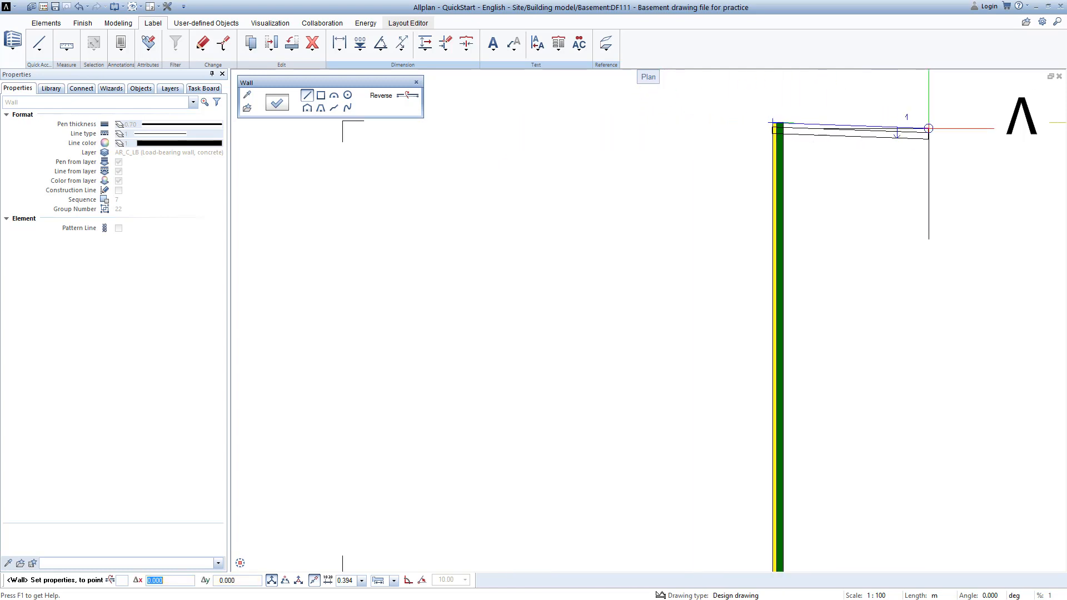
pyautogui.moveTo(883, 142); pyautogui.dragTo(481, 194, button='middle')
pyautogui.scroll(5, 732, 177)
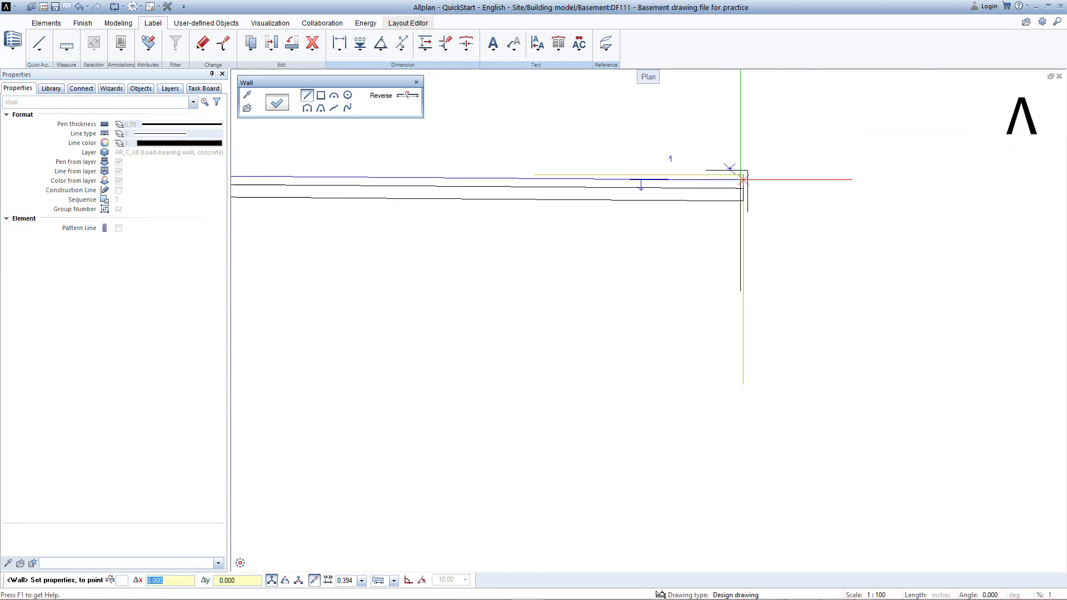
pyautogui.scroll(2, 733, 159)
pyautogui.scroll(3, 726, 155)
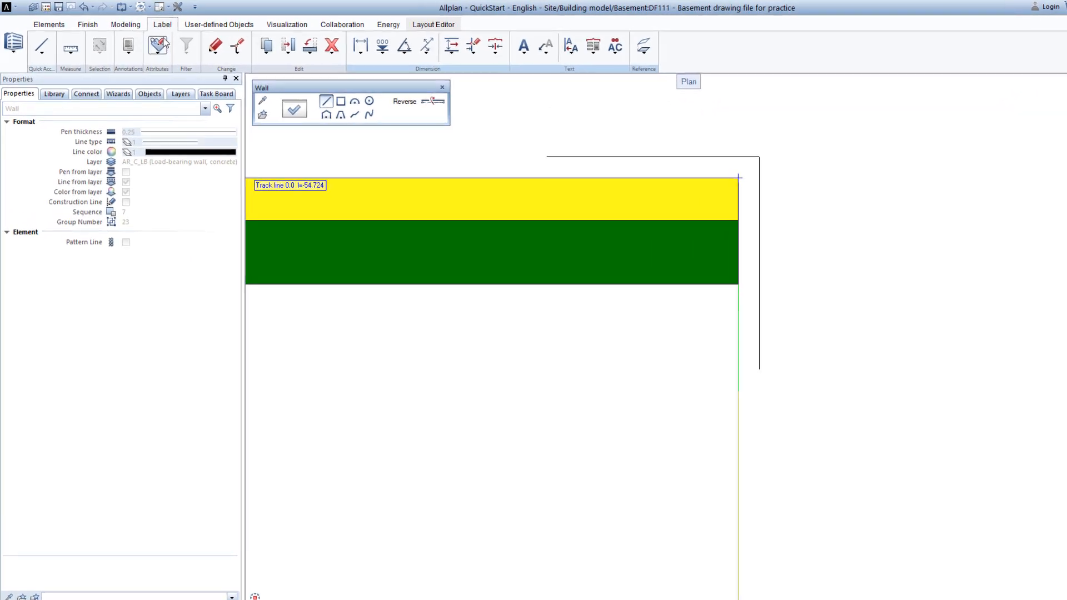
# - Arrange the viewports as 2 + 1 Animation Window and continue the wall to the building's lower-right corner mark in plan
pyautogui.click(159, 7)
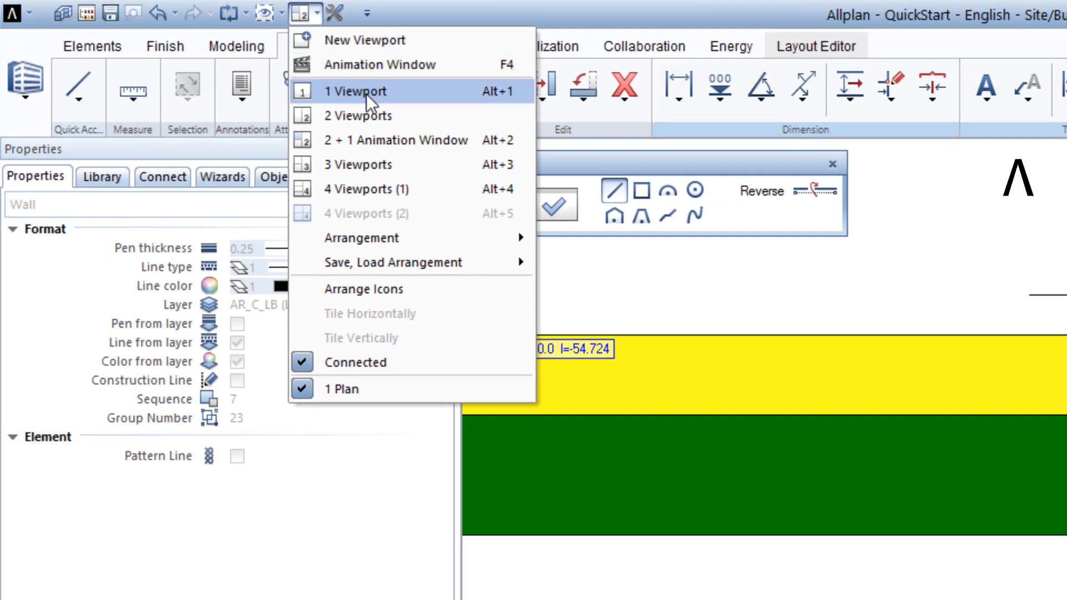
pyautogui.click(399, 138)
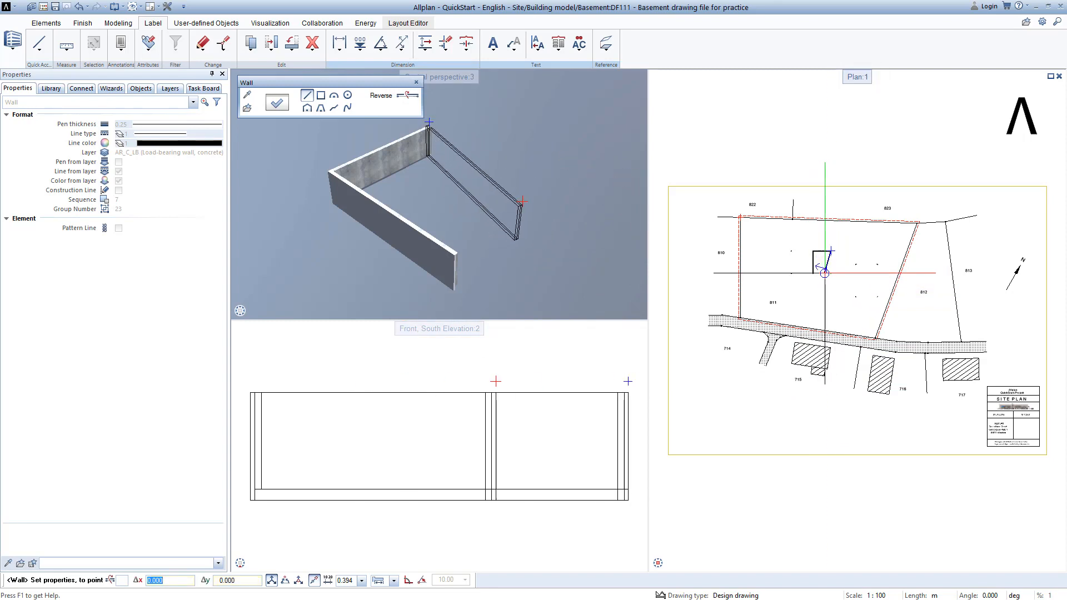
pyautogui.scroll(10, 825, 273)
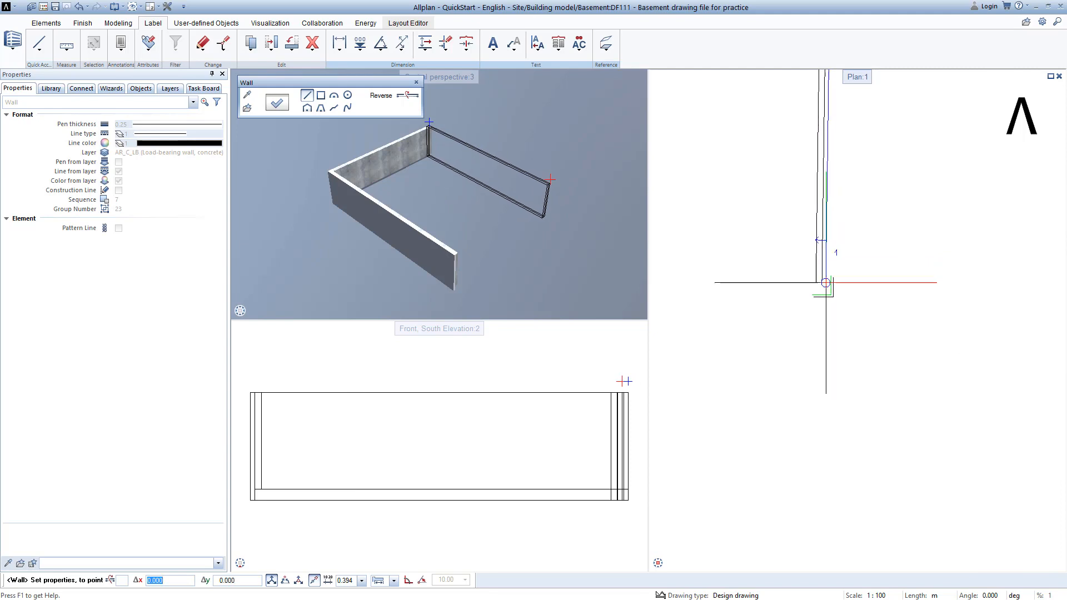
pyautogui.scroll(3, 826, 283)
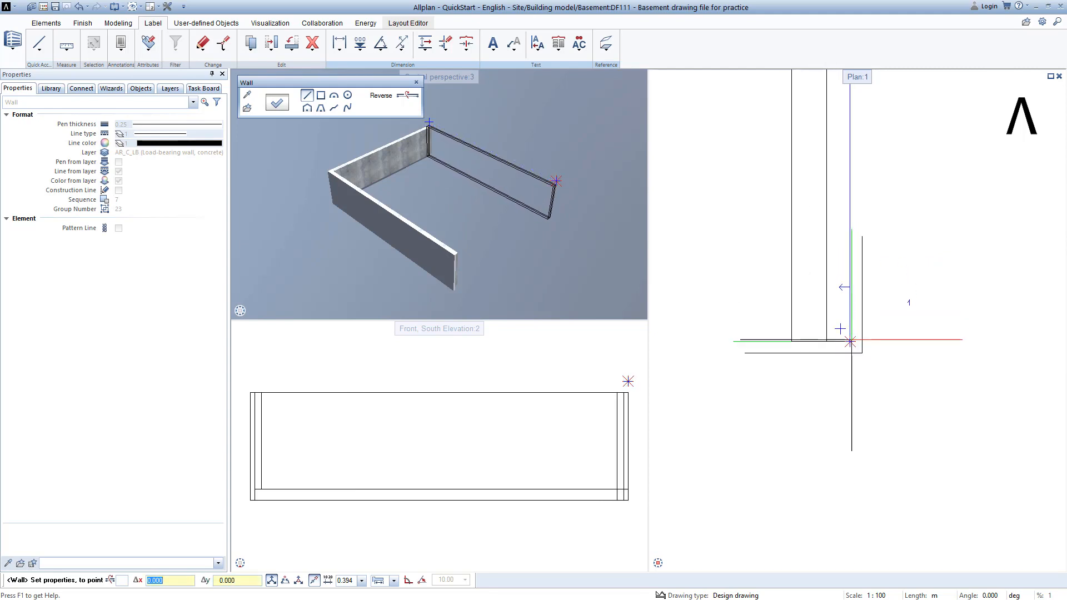
pyautogui.click(850, 341)
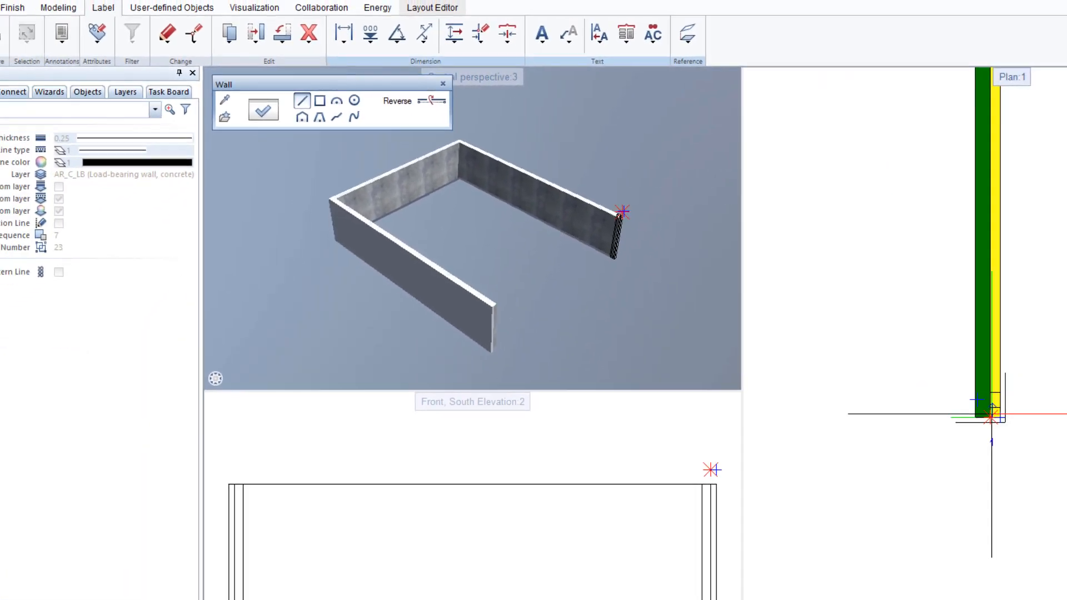
# - Close the basement outline with a wall back to the first wall's starting corner, and finish the Wall command
pyautogui.moveTo(835, 353); pyautogui.dragTo(968, 354, button='middle')
pyautogui.scroll(4, 785, 358)
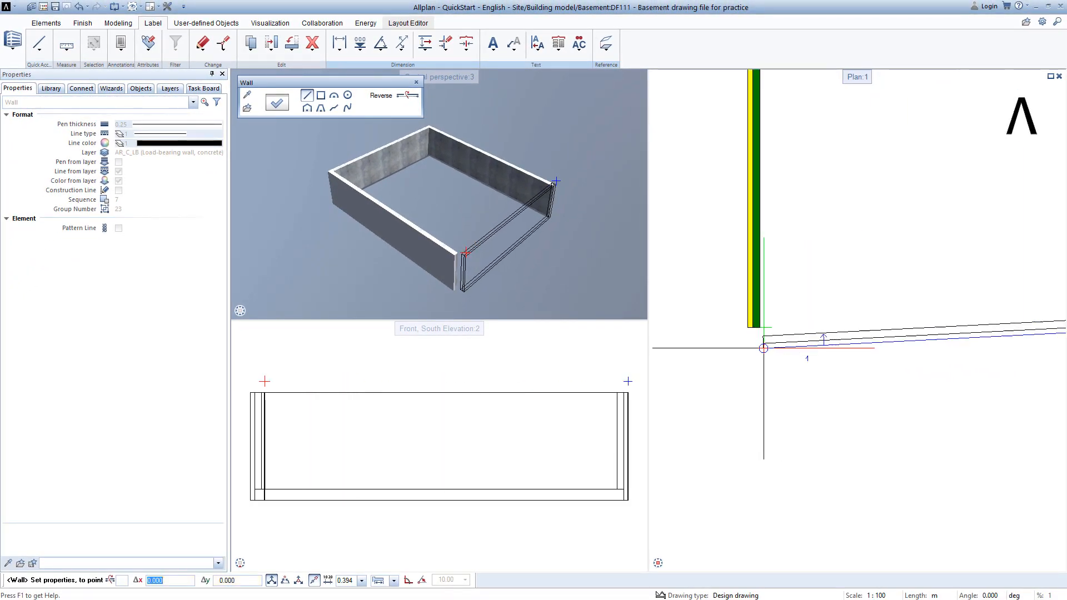
pyautogui.scroll(3, 744, 326)
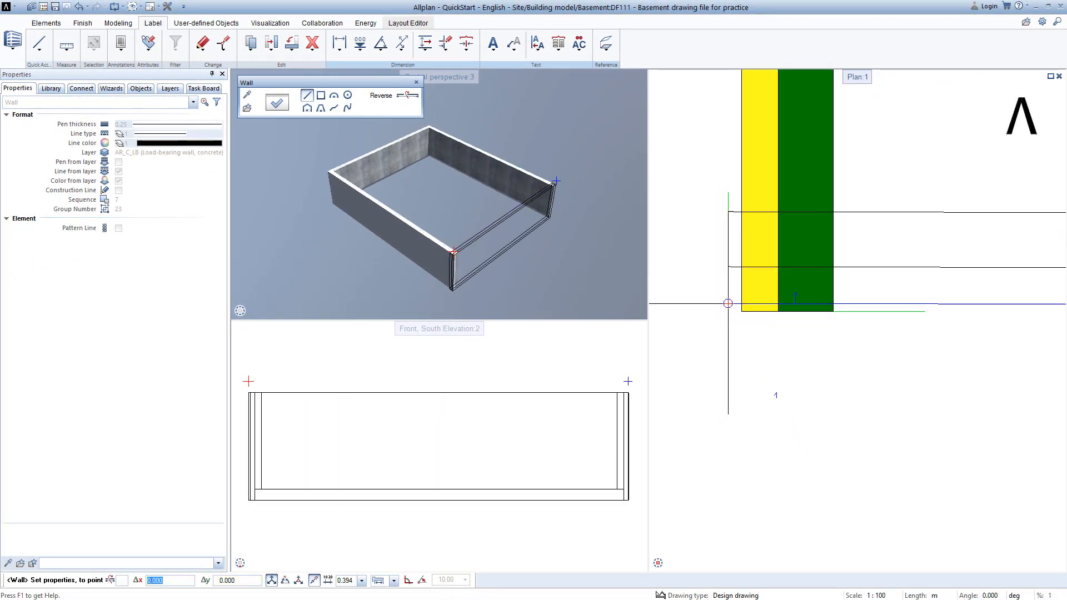
pyautogui.click(743, 310)
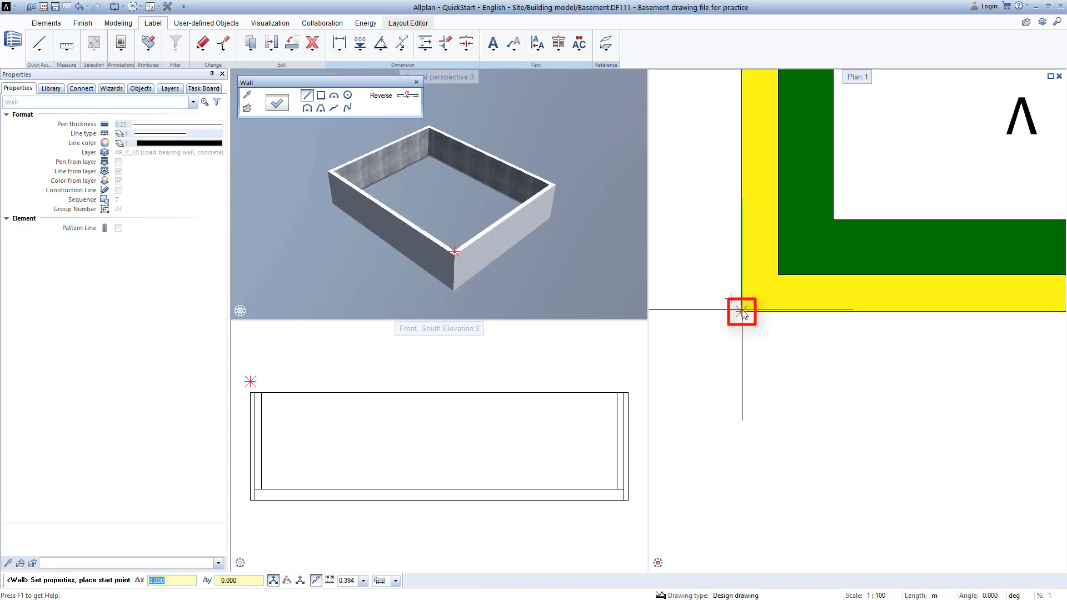
pyautogui.press('Escape')
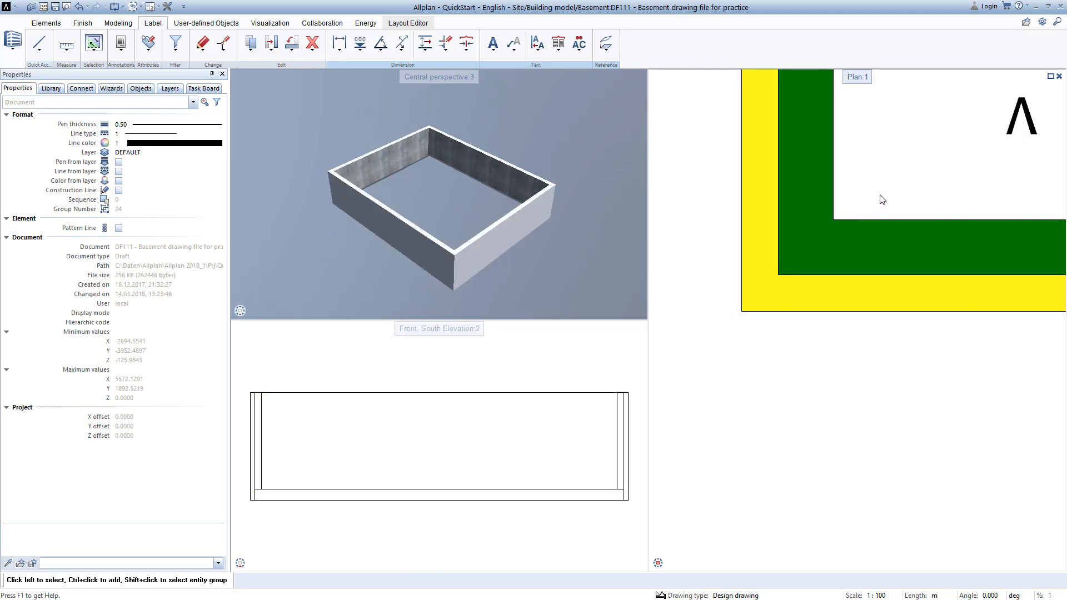
# - Deactivate the Import (PDF, DWG, DXF...) level in the building structure and fit the whole basement in the plan view
pyautogui.click(43, 8)
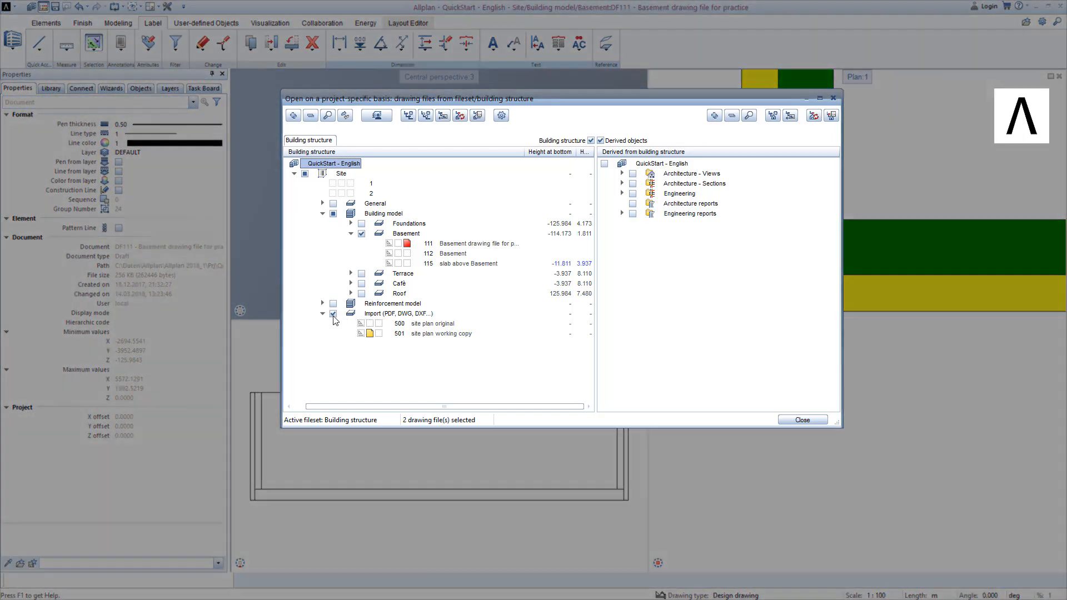
pyautogui.click(333, 314)
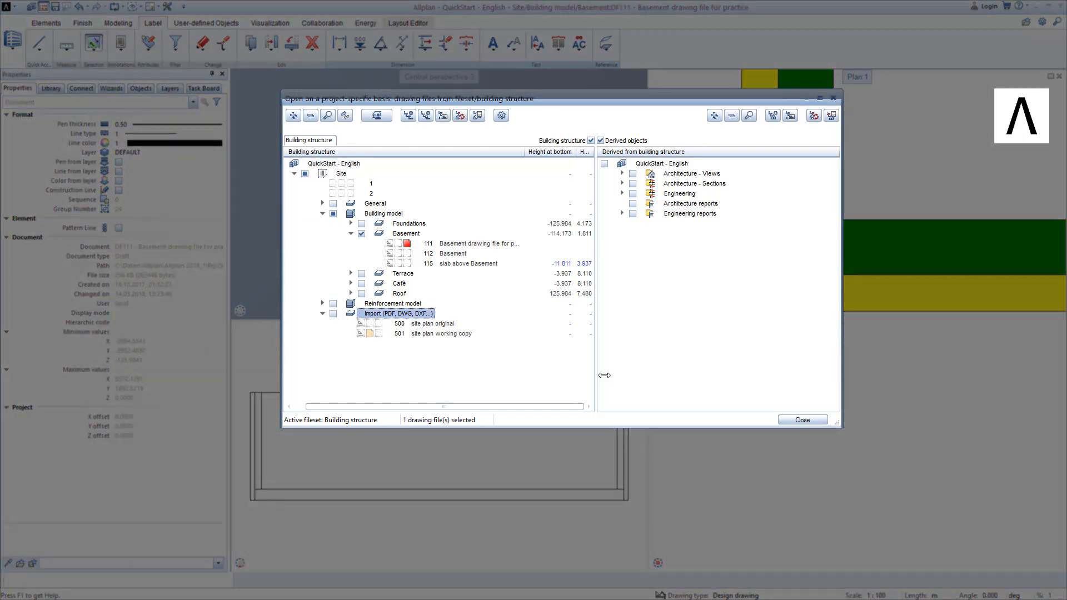
pyautogui.click(815, 420)
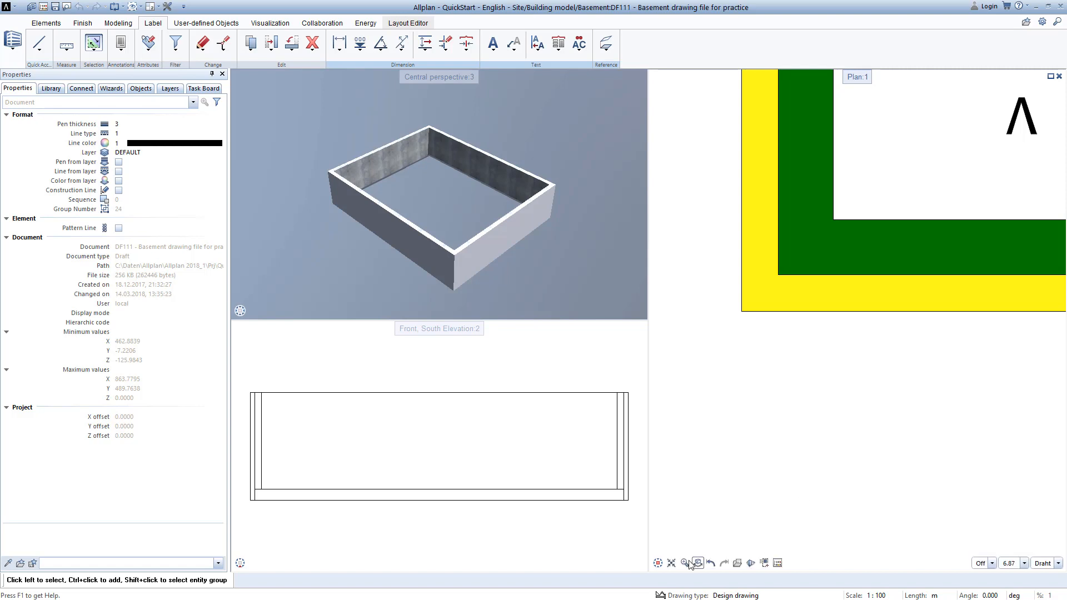
pyautogui.click(672, 564)
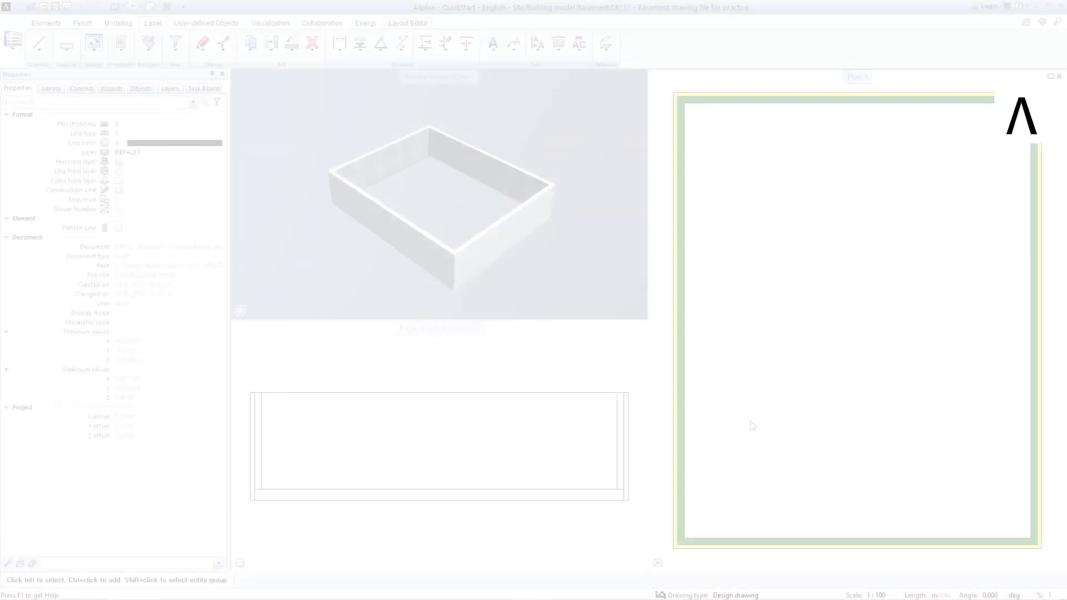
# - Select the basement's south wall in plan to examine its highlighting in every viewport, and clear the selection
pyautogui.click(772, 544)
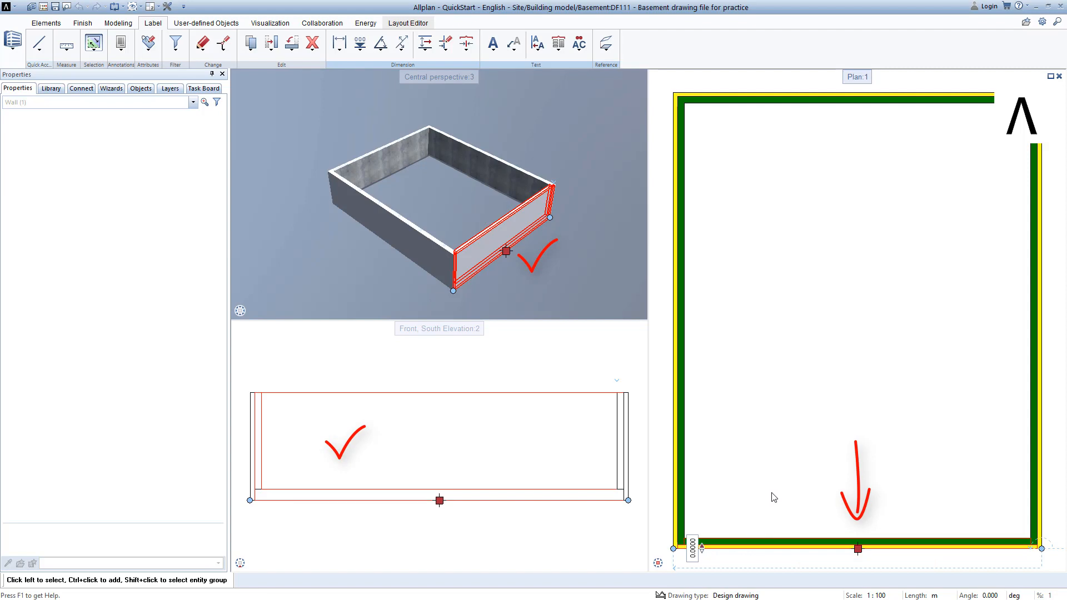
pyautogui.press('Escape')
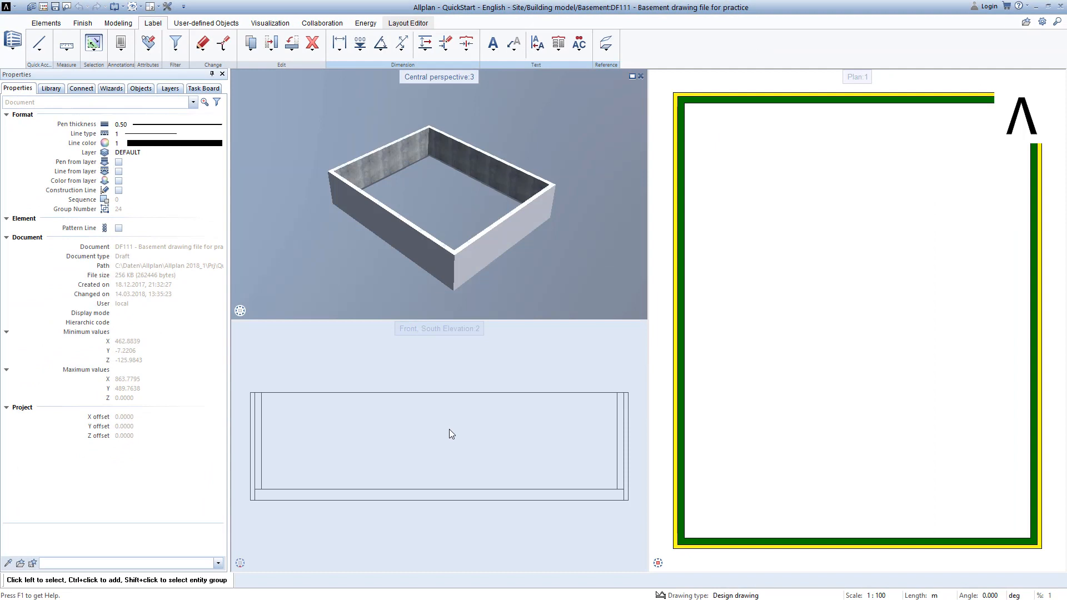
# - Swap the positions of the front elevation and central perspective viewports
pyautogui.moveTo(449, 429); pyautogui.dragTo(449, 429)
pyautogui.moveTo(442, 328); pyautogui.dragTo(363, 299)
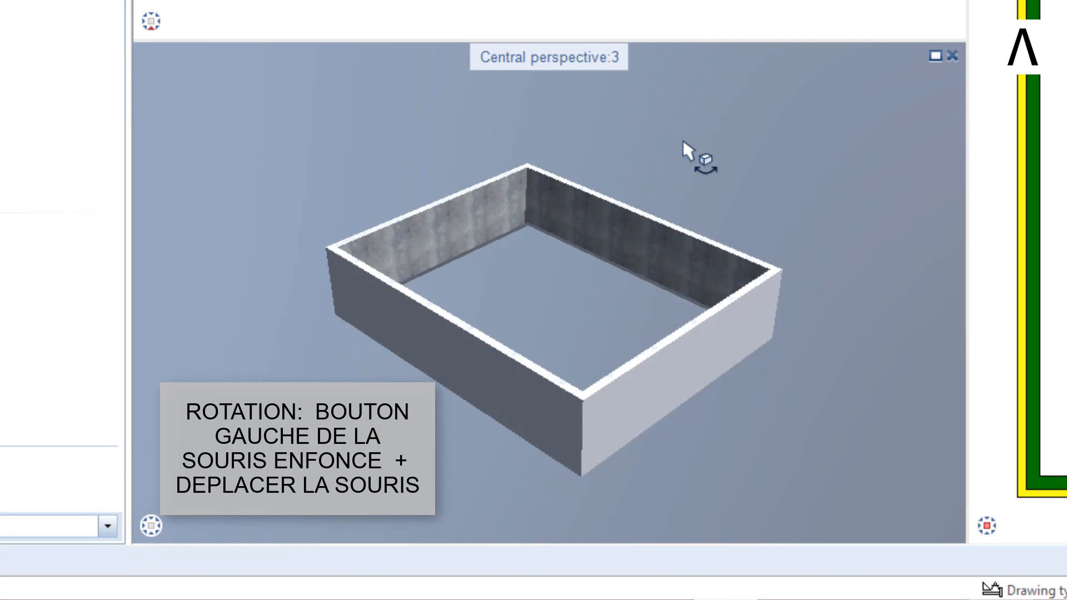
# - Orbit the basement walls in the central perspective and zoom in on the far inside corner
pyautogui.moveTo(686, 143); pyautogui.dragTo(716, 125)
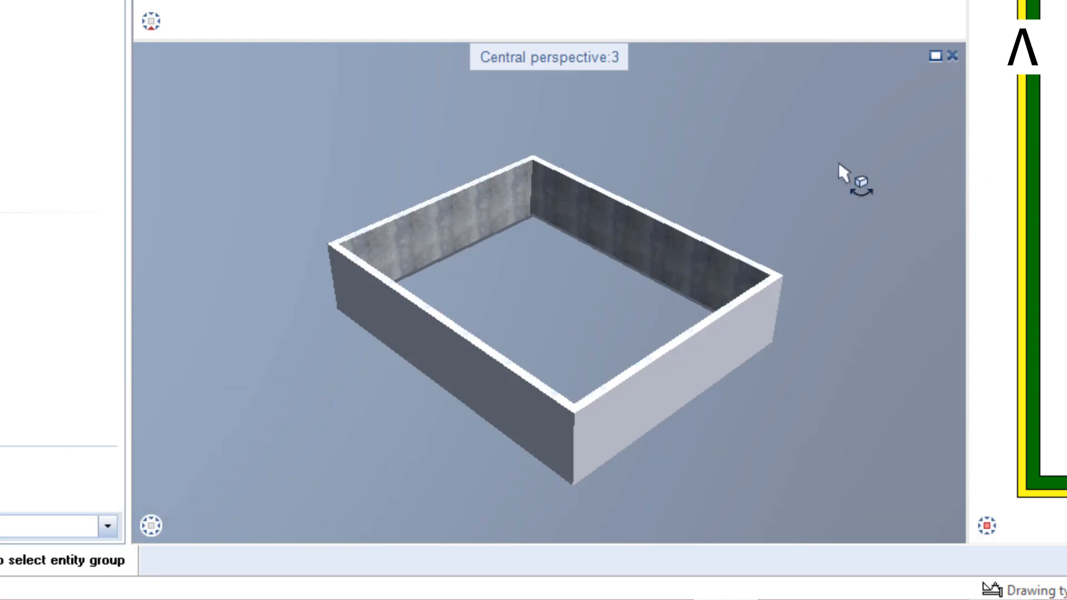
pyautogui.moveTo(839, 162); pyautogui.dragTo(845, 200)
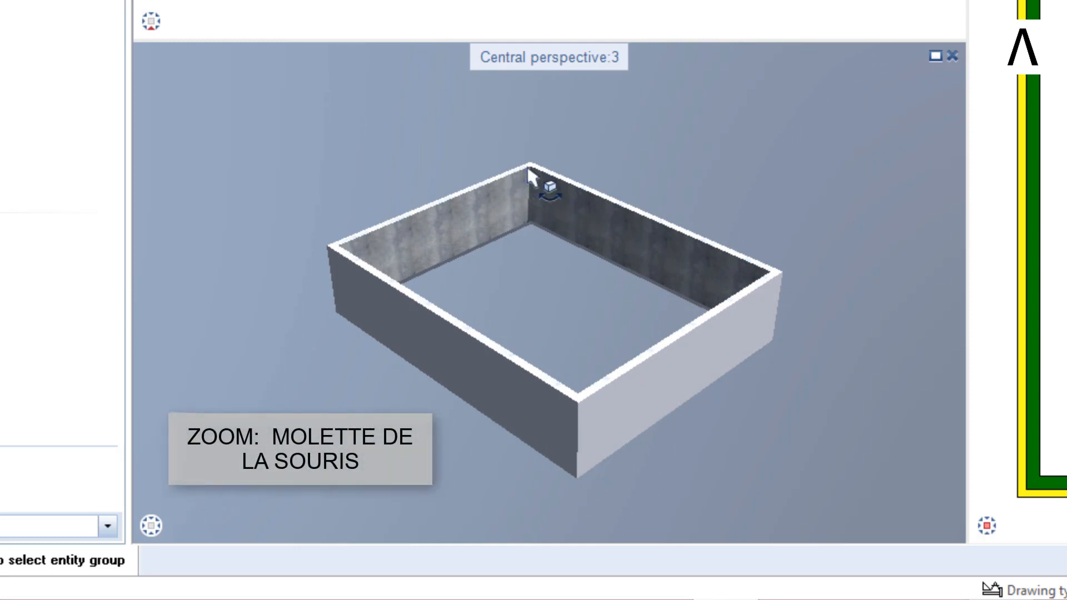
pyautogui.scroll(5, 529, 171)
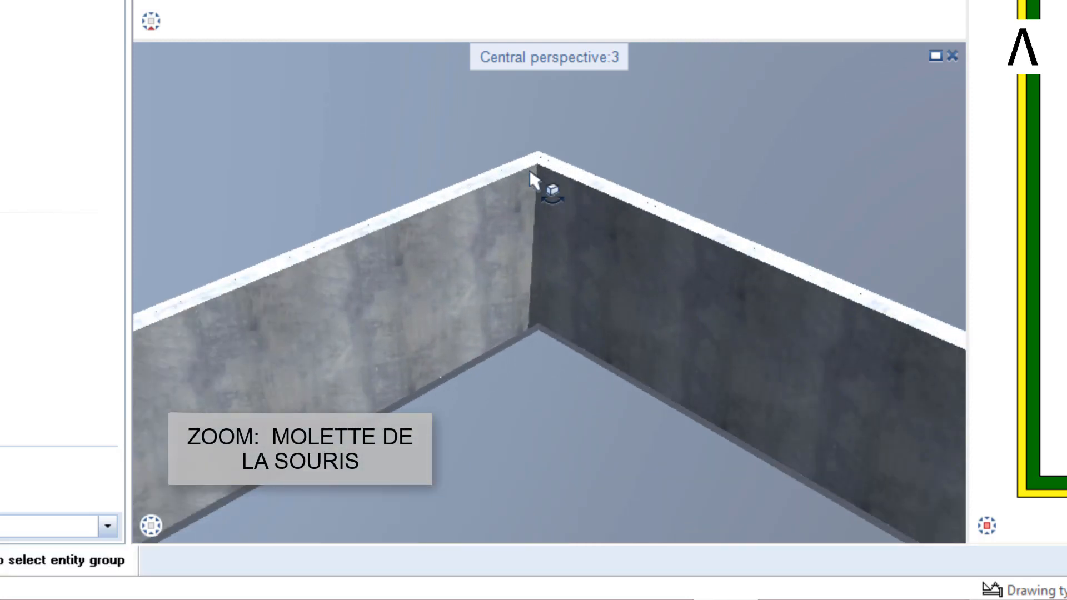
# - Zoom and pan the central perspective to examine the whole set of basement walls
pyautogui.scroll(-6, 529, 168)
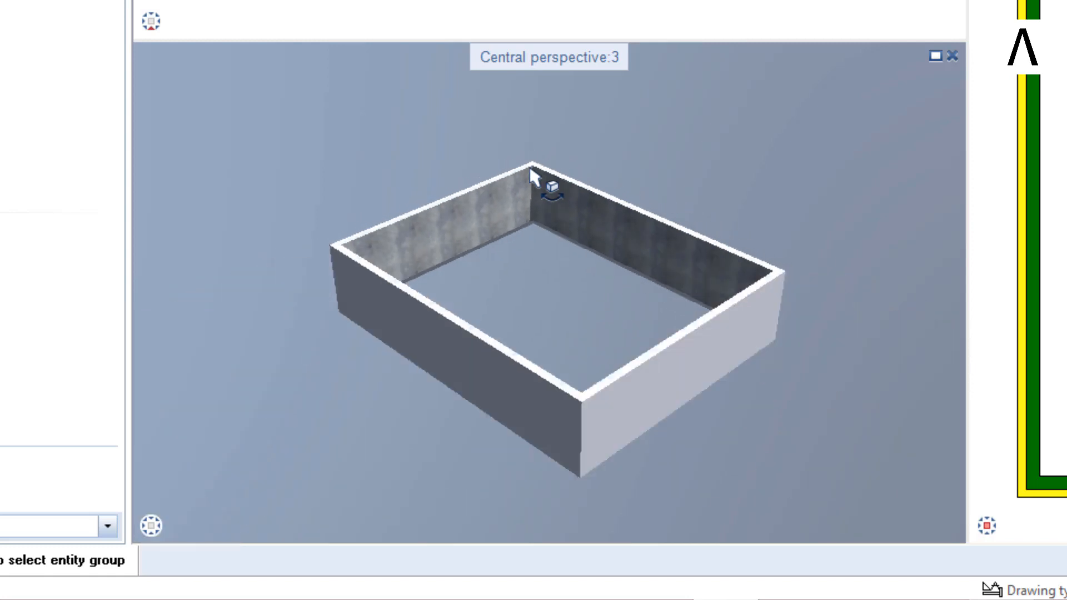
pyautogui.scroll(3, 531, 174)
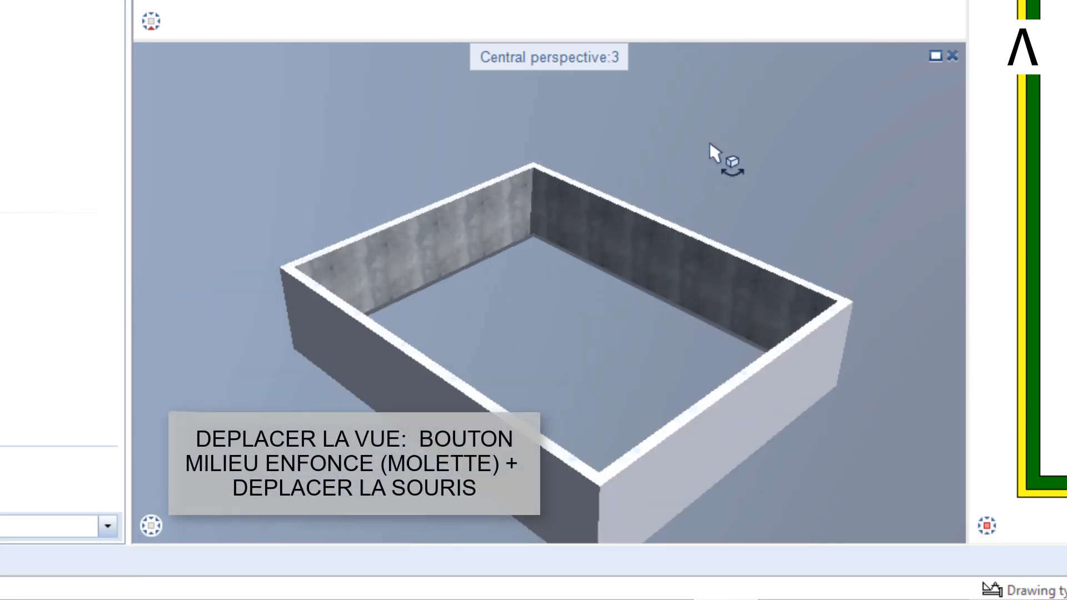
pyautogui.moveTo(709, 142); pyautogui.dragTo(641, 122, button='middle')
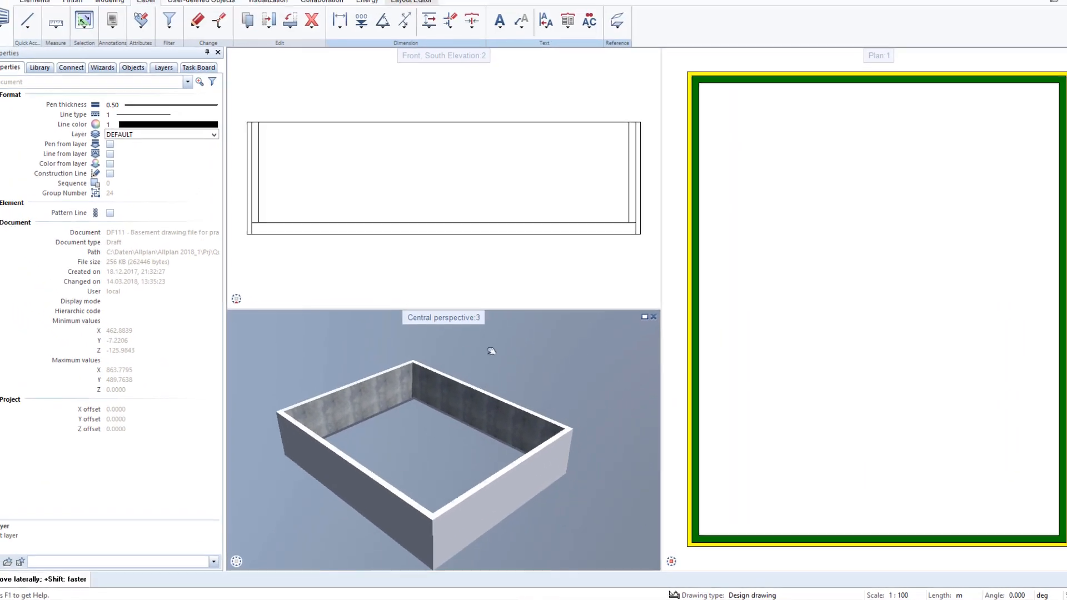
pyautogui.moveTo(491, 351)
pyautogui.mouseDown(button='middle')
pyautogui.moveTo(453, 352)
pyautogui.moveTo(561, 352)
pyautogui.moveTo(516, 348)
pyautogui.moveTo(506, 359)
pyautogui.mouseUp(button='middle')
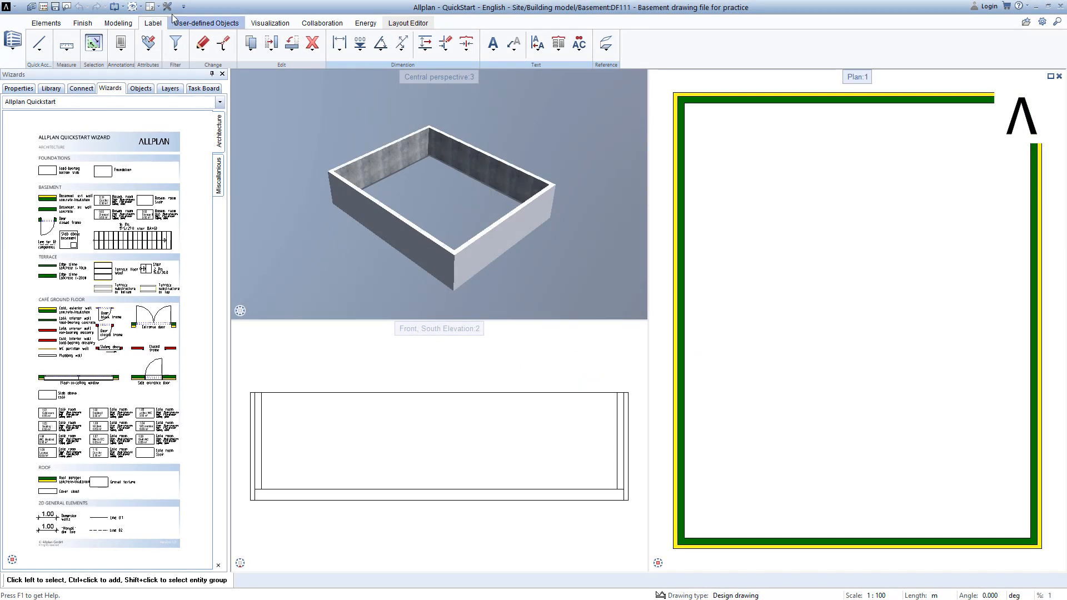
# - Show the plan in a single viewport and examine the crosshairs with the Horizontal Text tool, leaving it without placing text
pyautogui.click(158, 6)
pyautogui.click(207, 65)
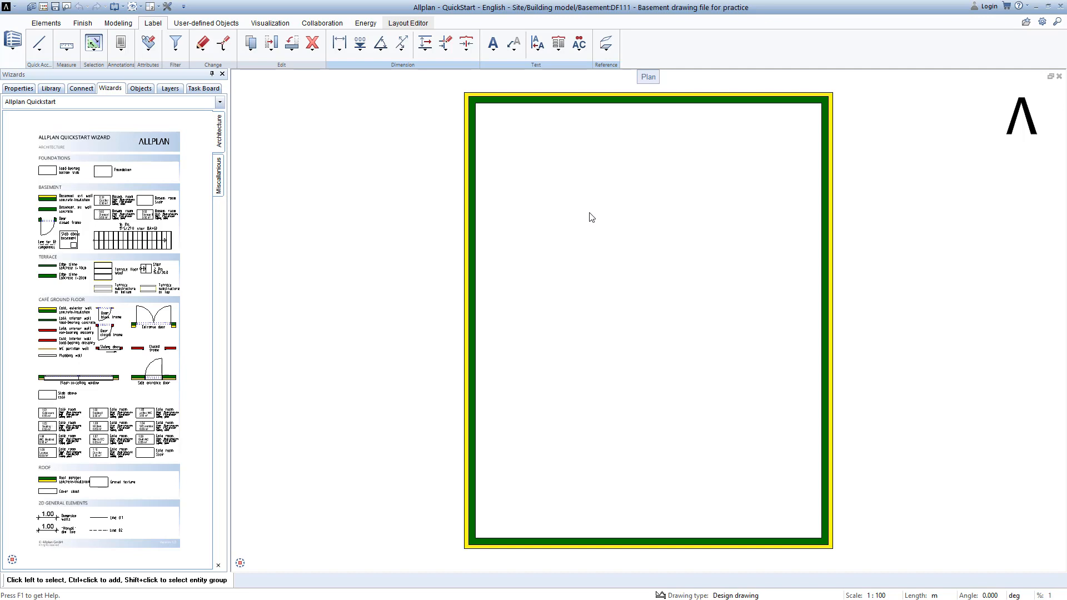
pyautogui.click(493, 42)
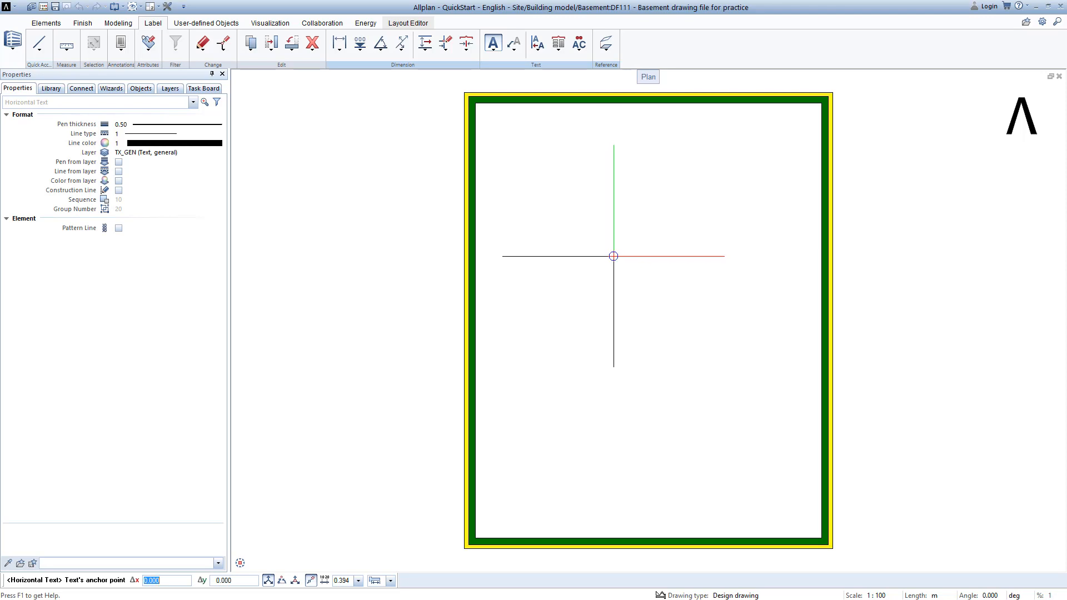
pyautogui.press('Escape')
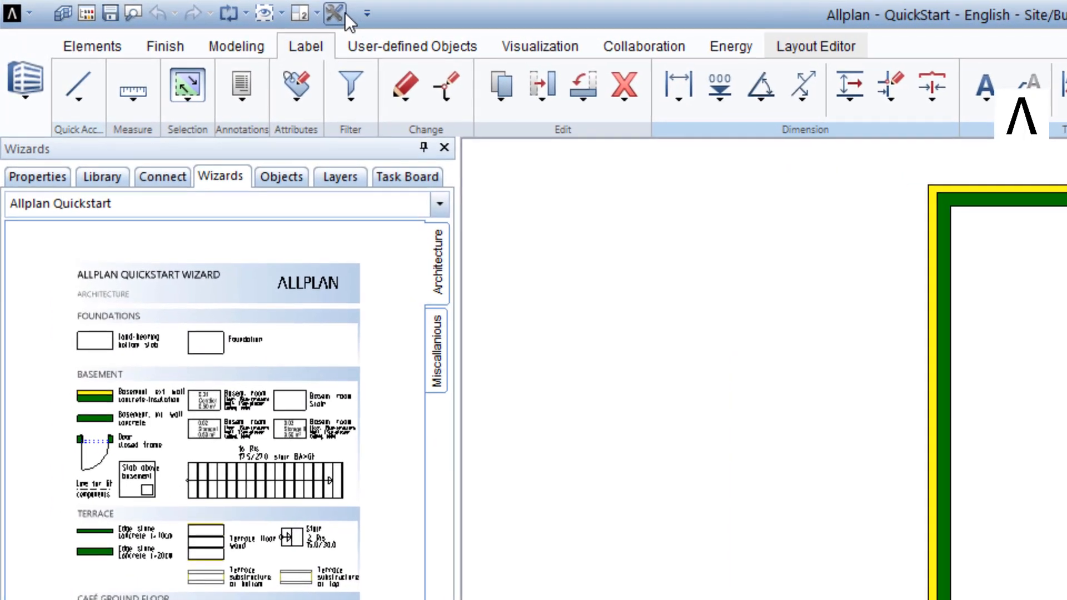
# - Examine the available crosshair sizes in the mouse and crosshairs options and leave the settings unchanged
pyautogui.click(177, 7)
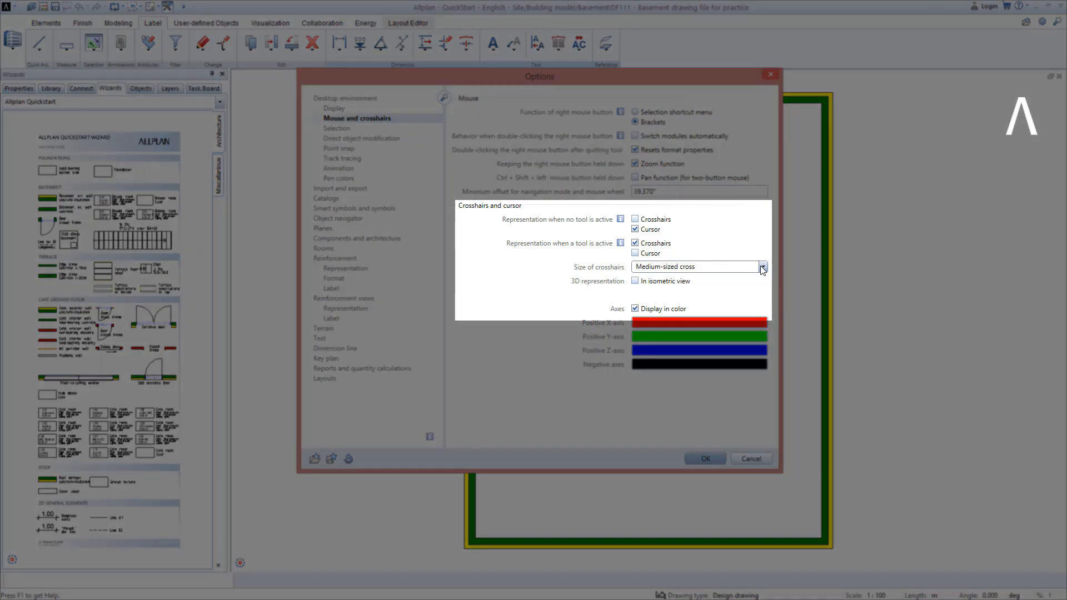
pyautogui.click(763, 268)
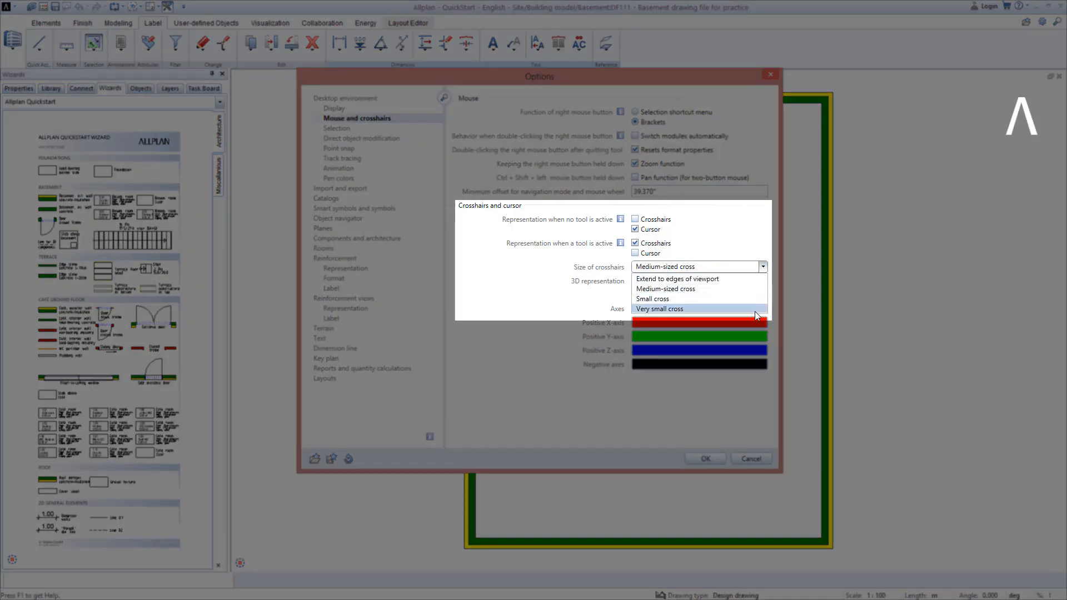
pyautogui.click(743, 267)
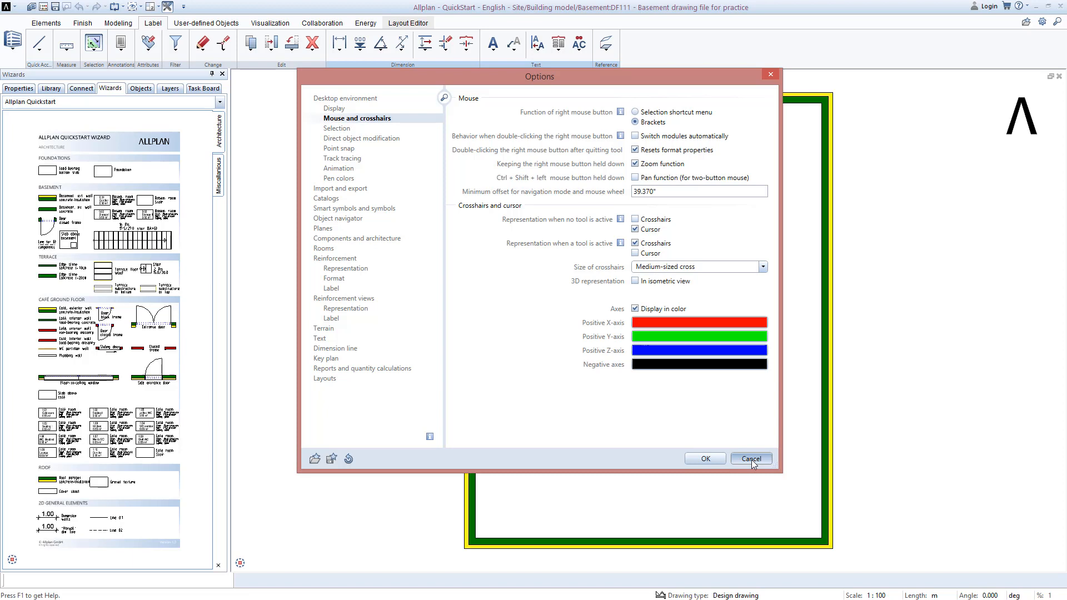
pyautogui.click(752, 459)
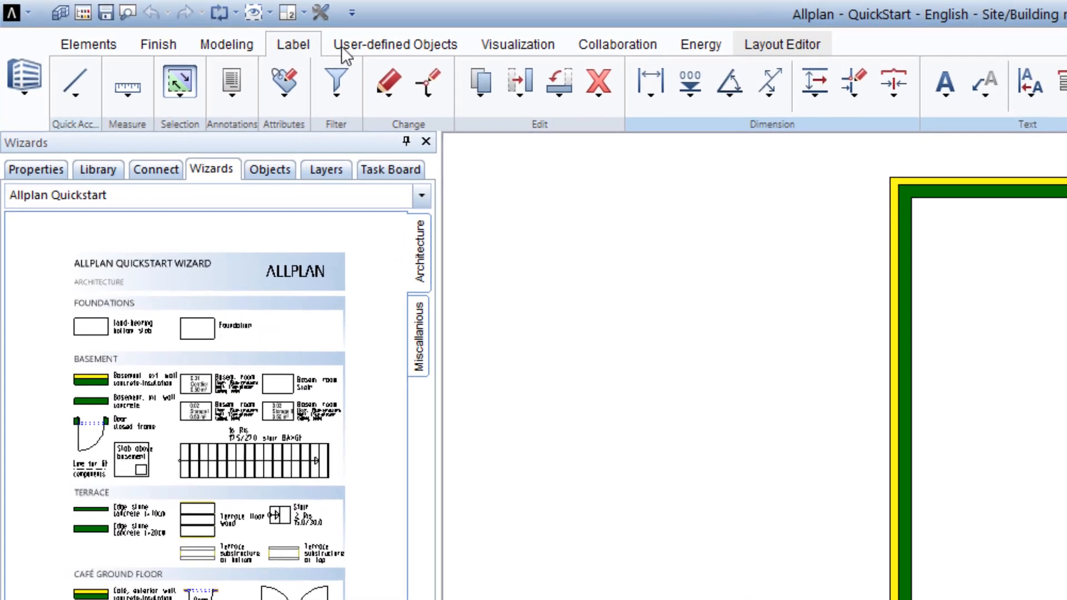
# - Restore the 2 + 1 Animation Window layout and make Foundations drawing file 101 current, with Basement drawing file 111 active in the background
pyautogui.click(313, 14)
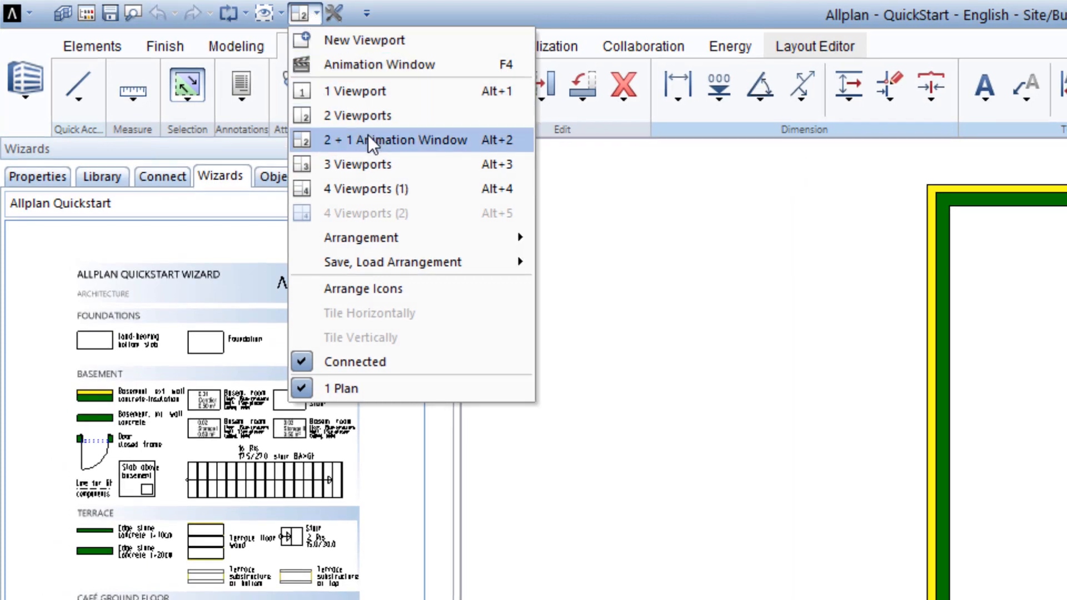
pyautogui.click(368, 135)
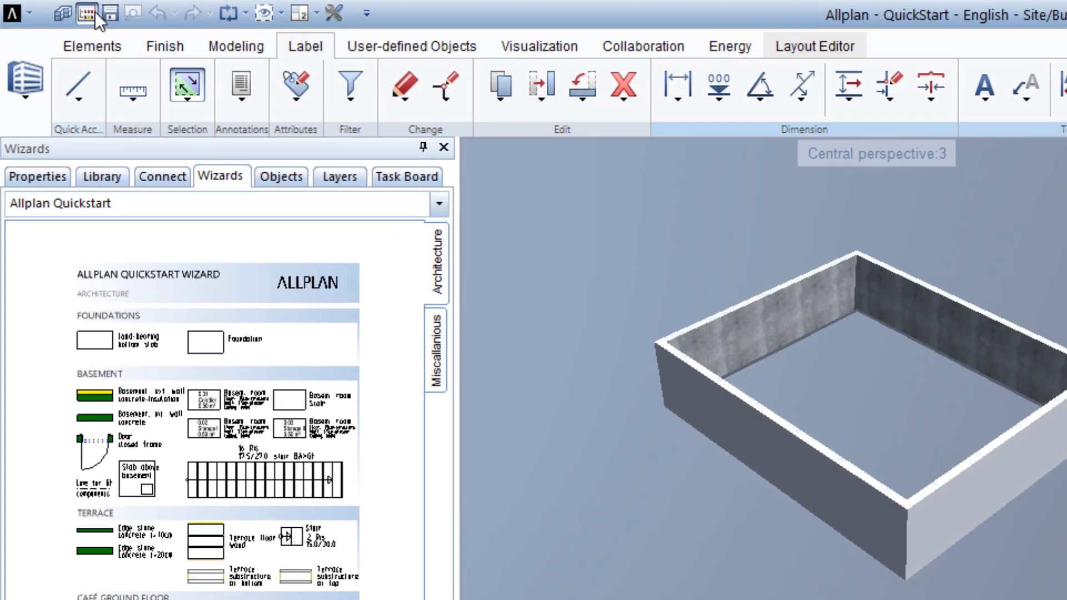
pyautogui.click(71, 9)
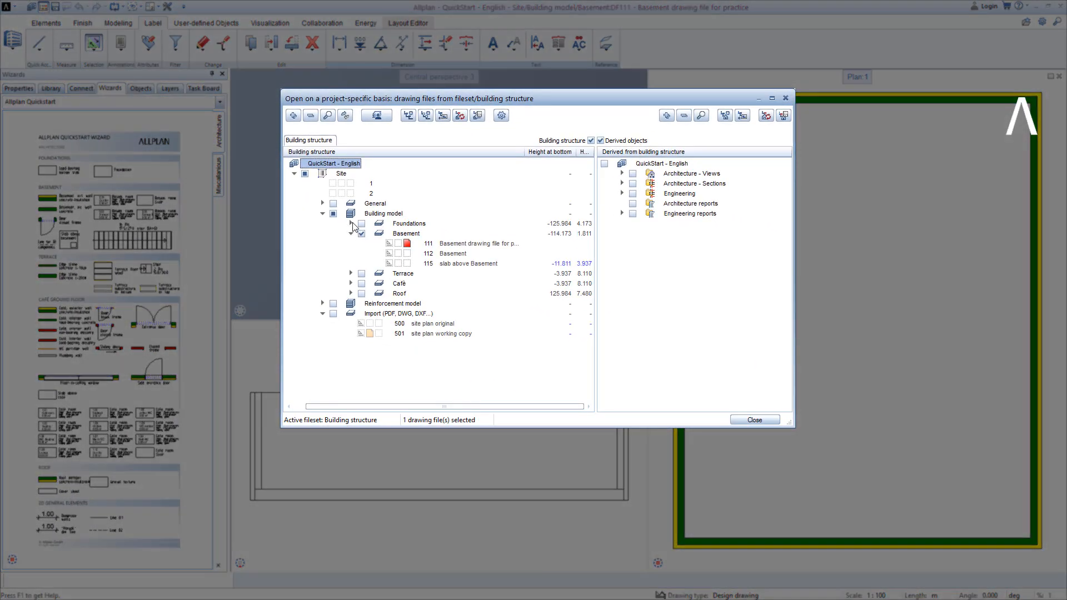
pyautogui.click(400, 255)
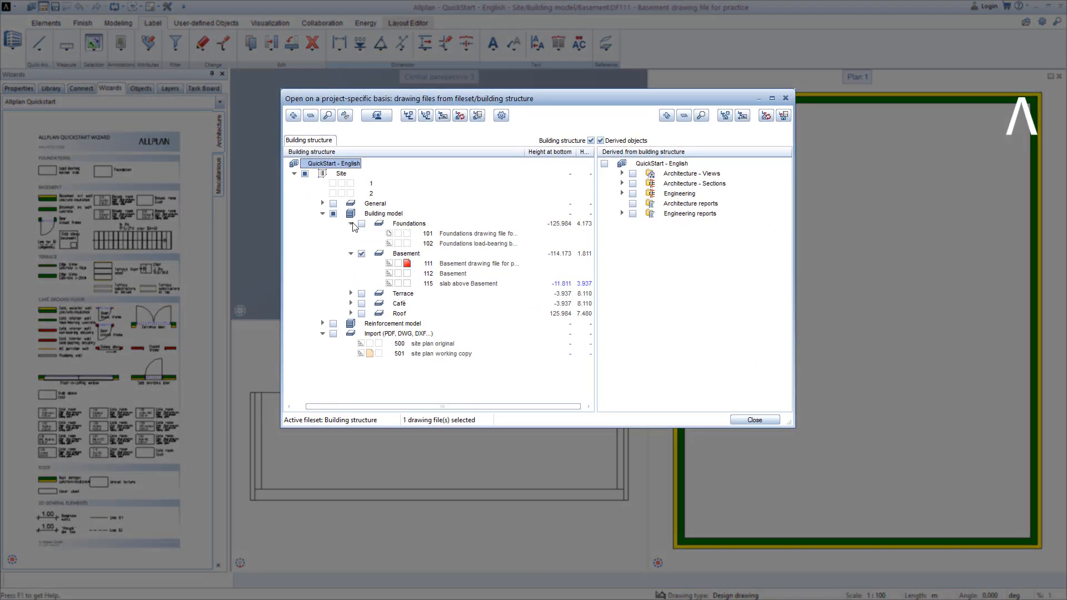
pyautogui.click(408, 234)
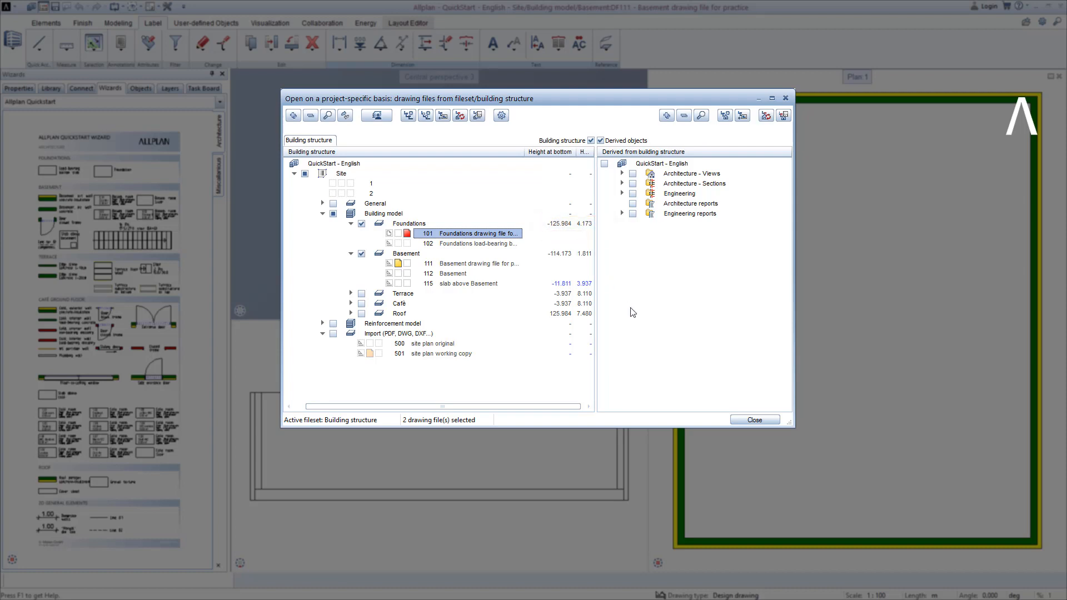
pyautogui.click(754, 421)
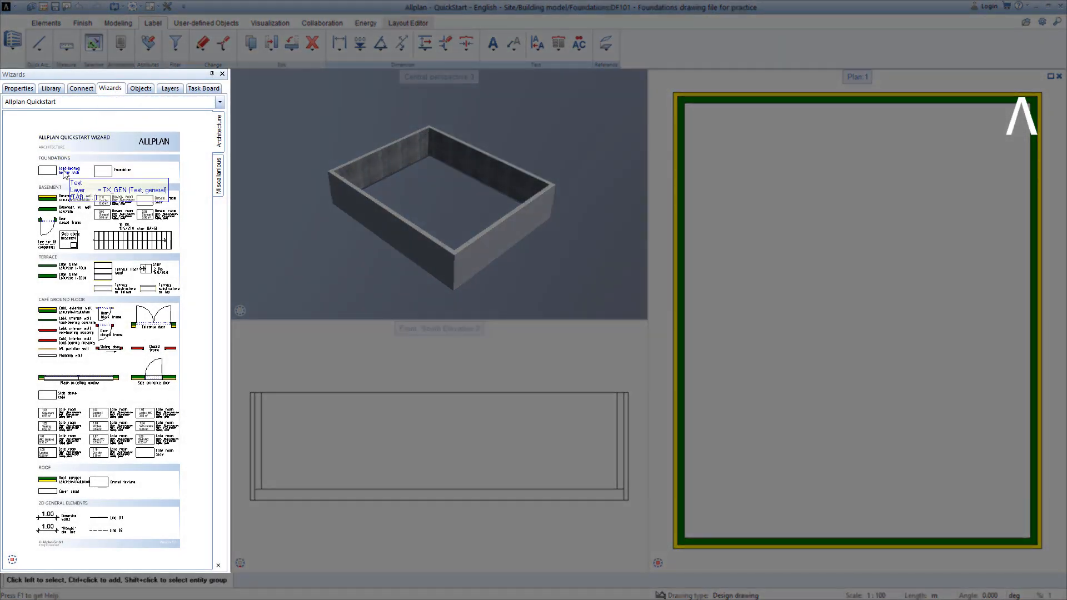
# - Start a slab foundation from the load-bearing bottom slab in the Foundations section of the Allplan Quickstart wizard
pyautogui.scroll(1, 34, 183)
pyautogui.scroll(3, 34, 183)
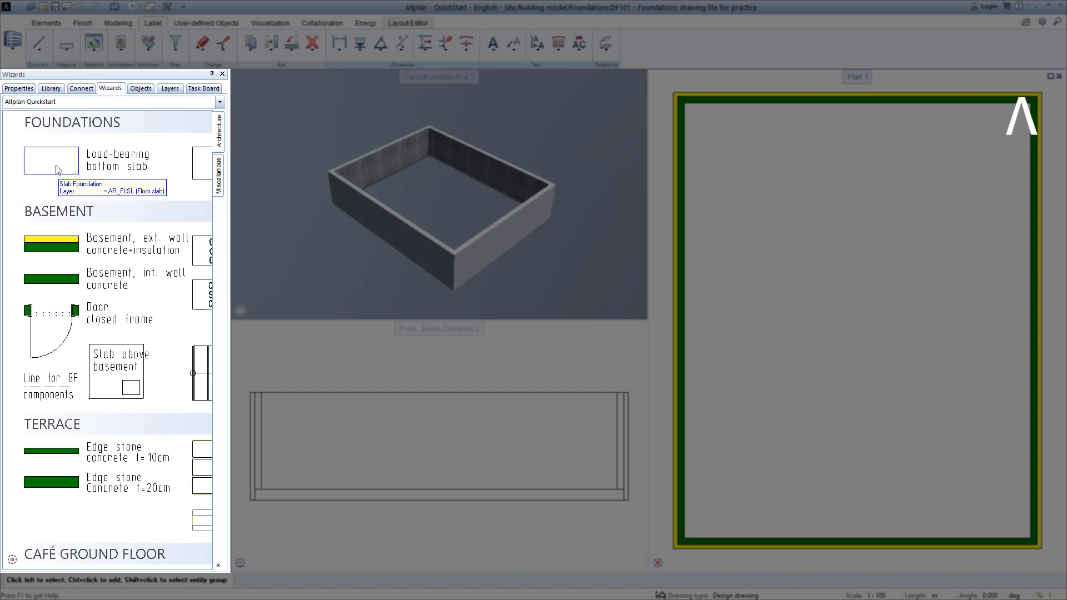
pyautogui.scroll(-1, 58, 170)
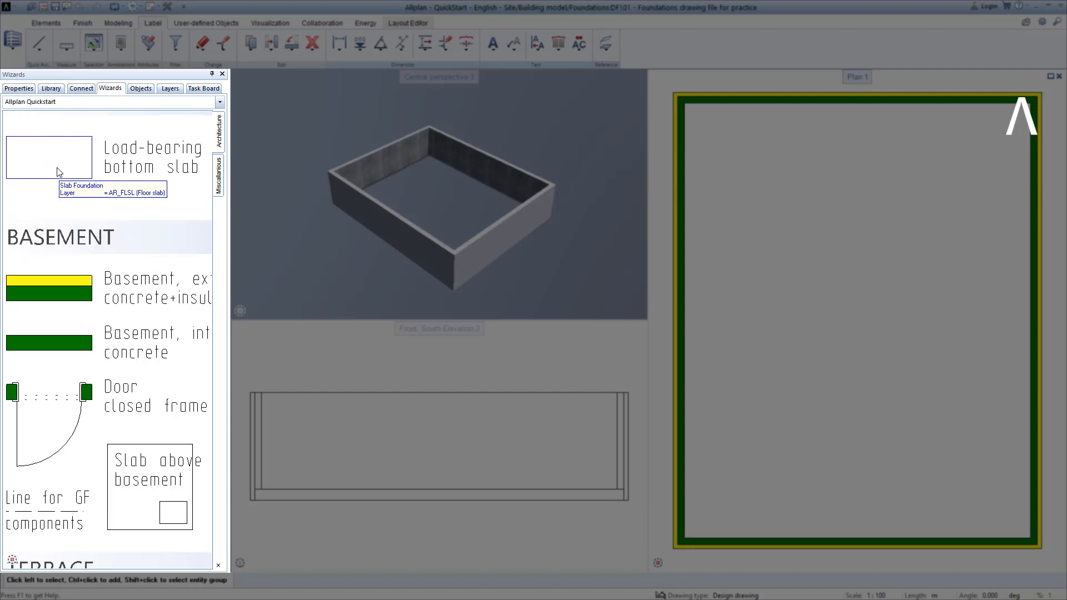
pyautogui.scroll(-1, 58, 177)
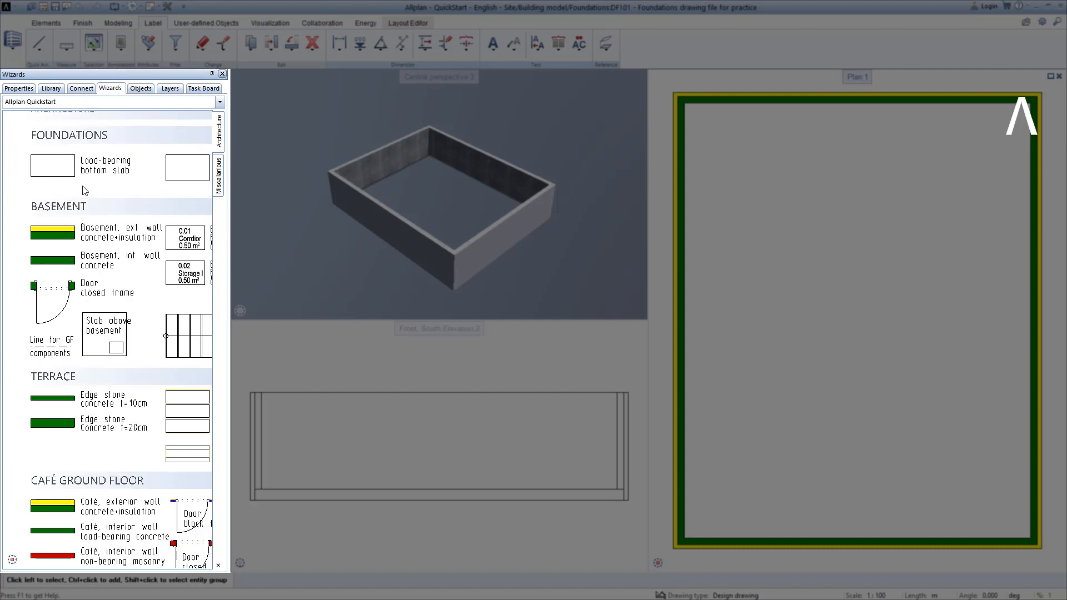
pyautogui.scroll(-2, 88, 188)
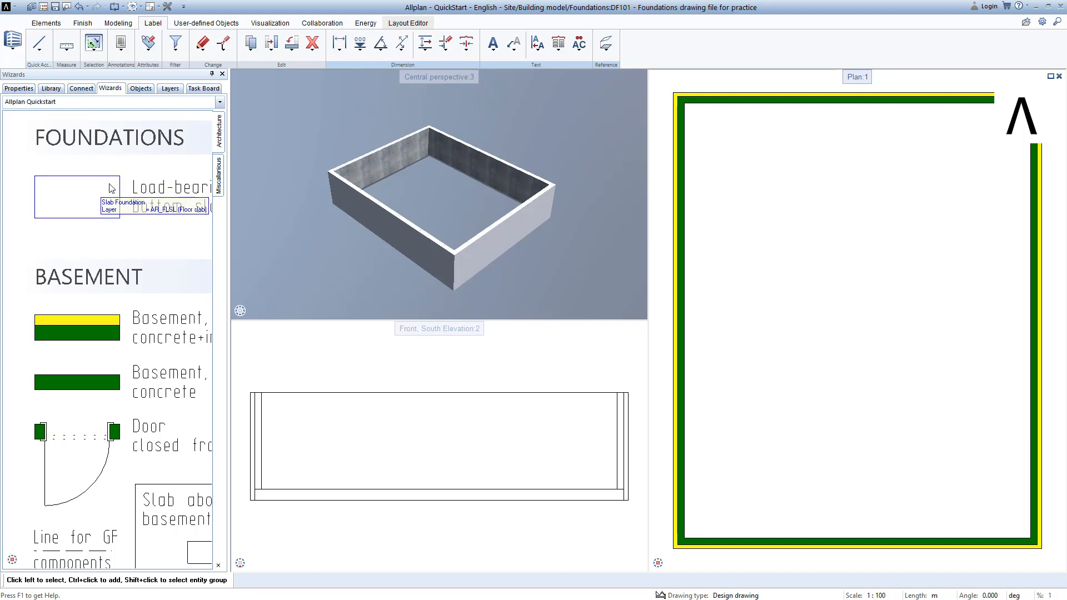
pyautogui.rightClick(109, 188)
pyautogui.rightClick(110, 188)
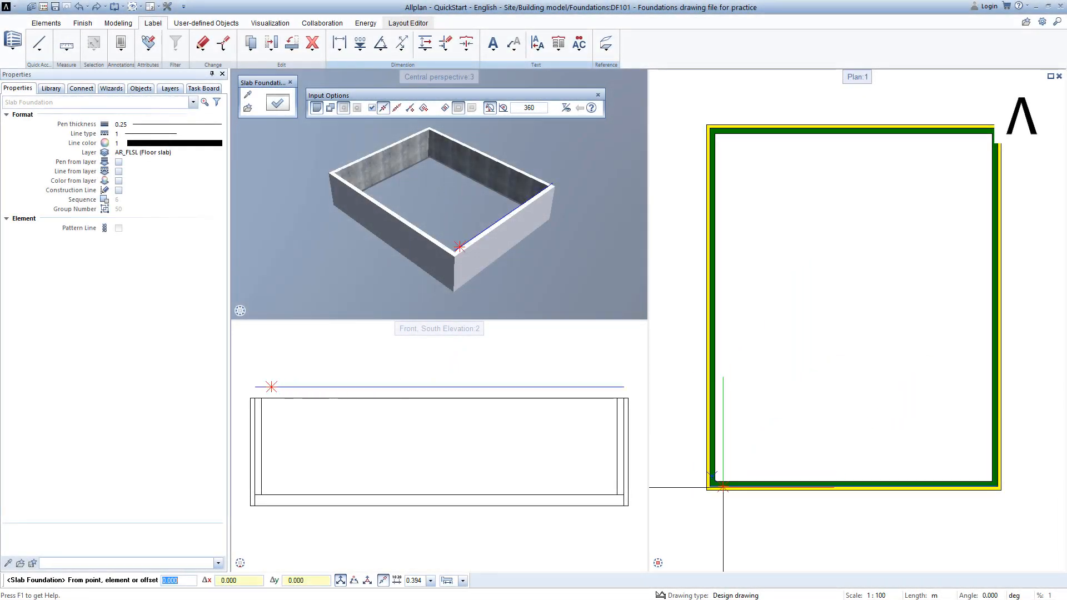
# - Draw the rectangular slab foundation between the southwest and northeast outer corners of the basement walls' concrete layer, and finish the command
pyautogui.scroll(3, 722, 492)
pyautogui.scroll(3, 731, 486)
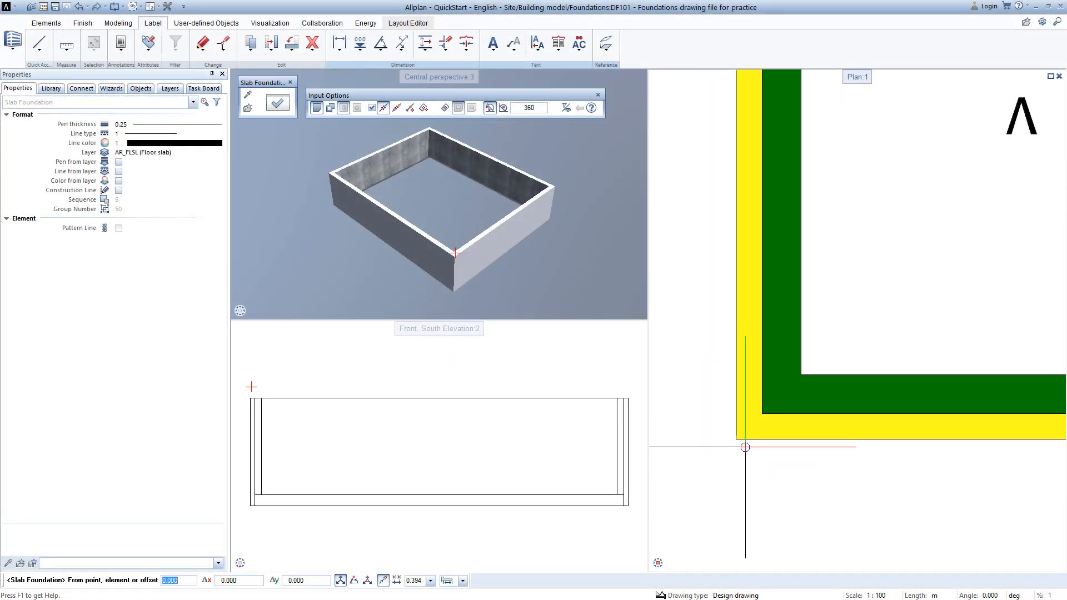
pyautogui.click(760, 414)
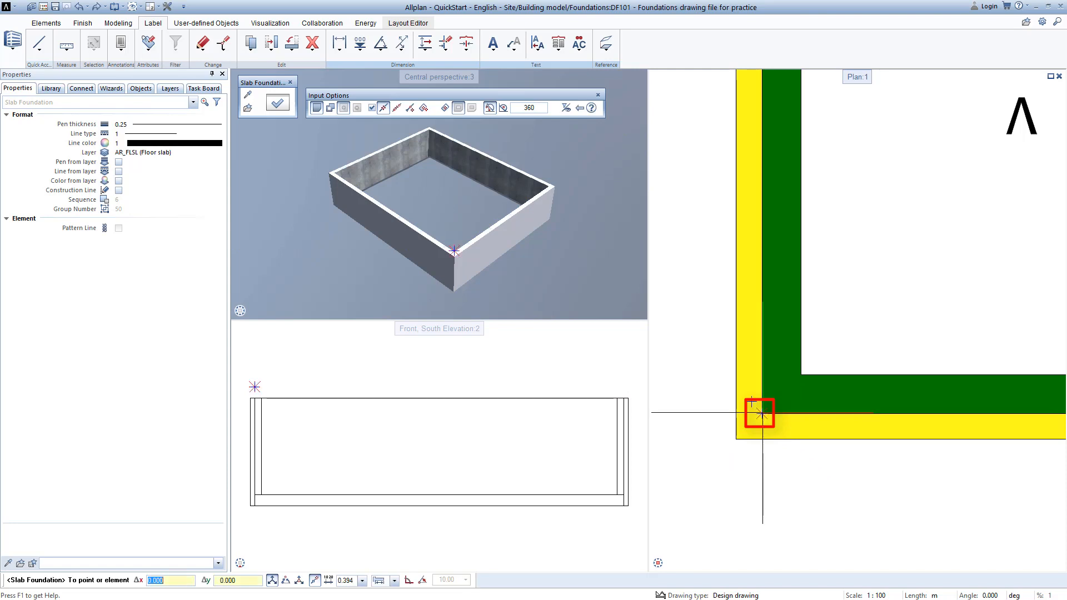
pyautogui.scroll(-5, 915, 257)
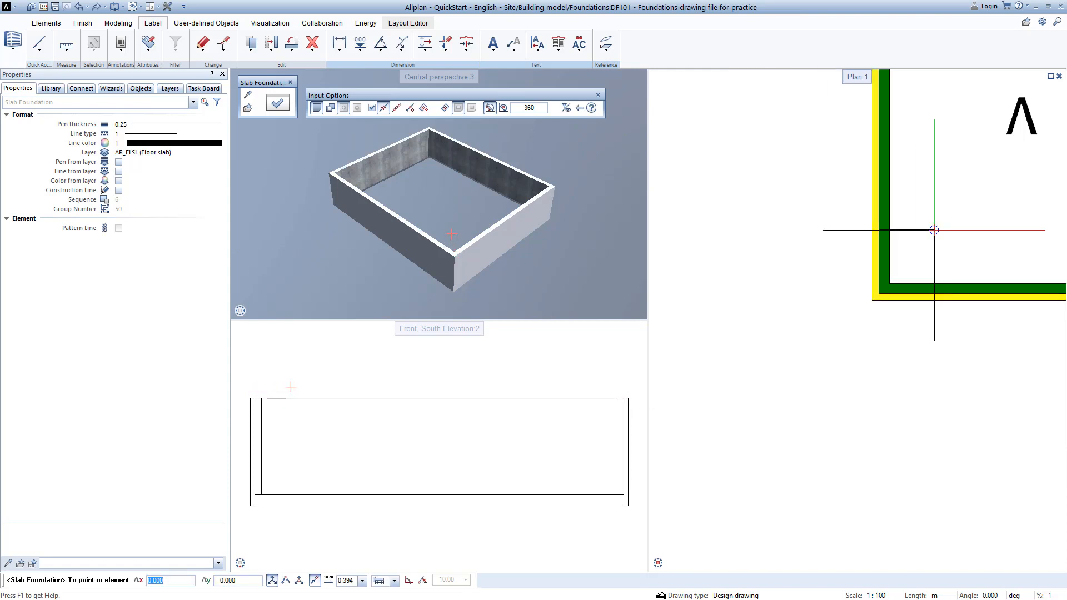
pyautogui.scroll(-3, 872, 357)
pyautogui.scroll(6, 926, 238)
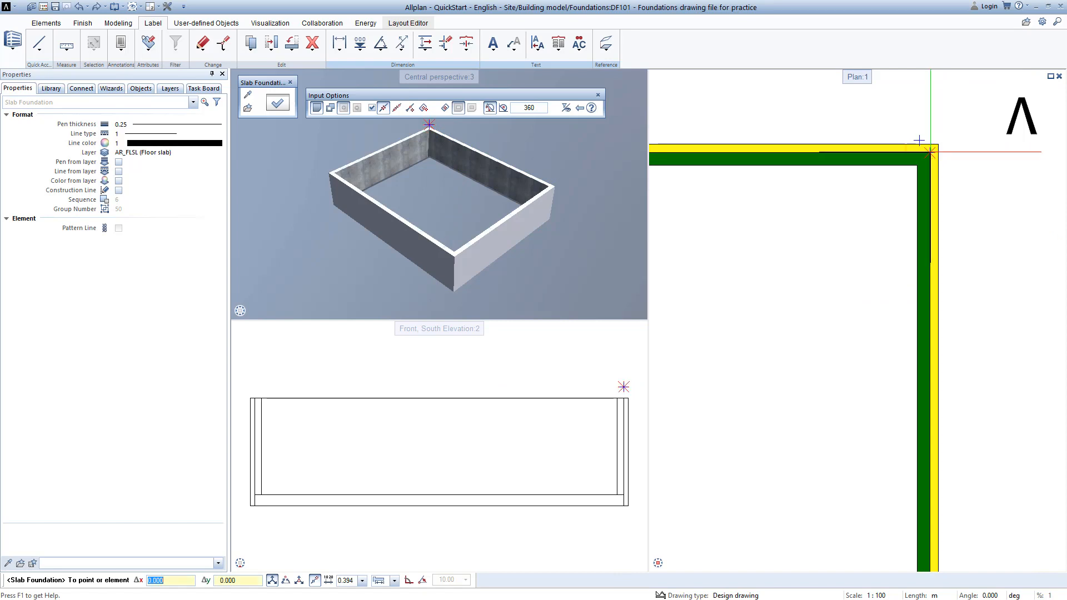
pyautogui.click(930, 151)
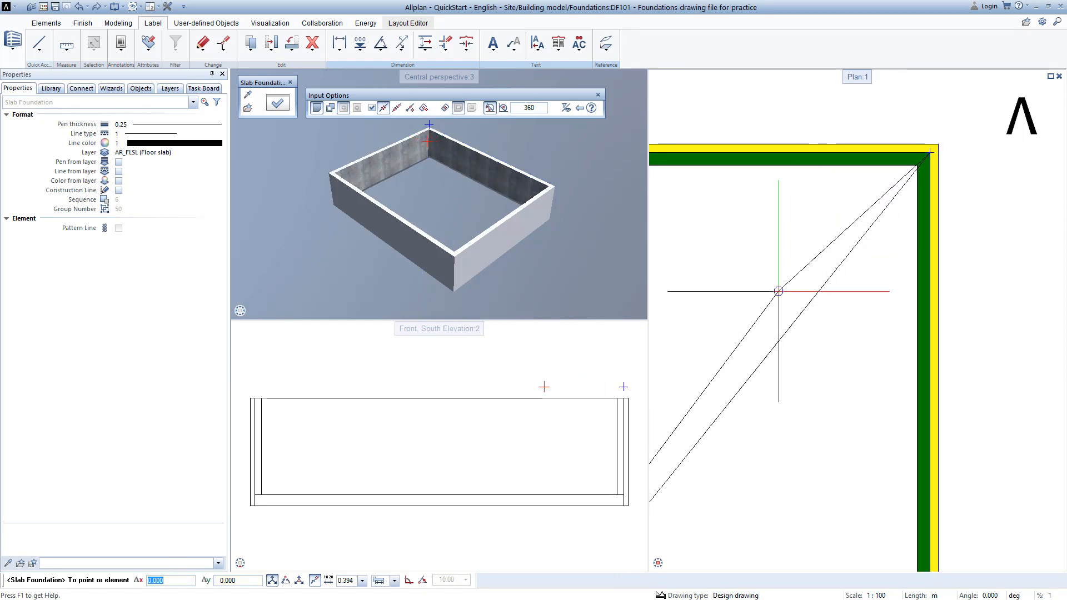
pyautogui.scroll(-4, 779, 291)
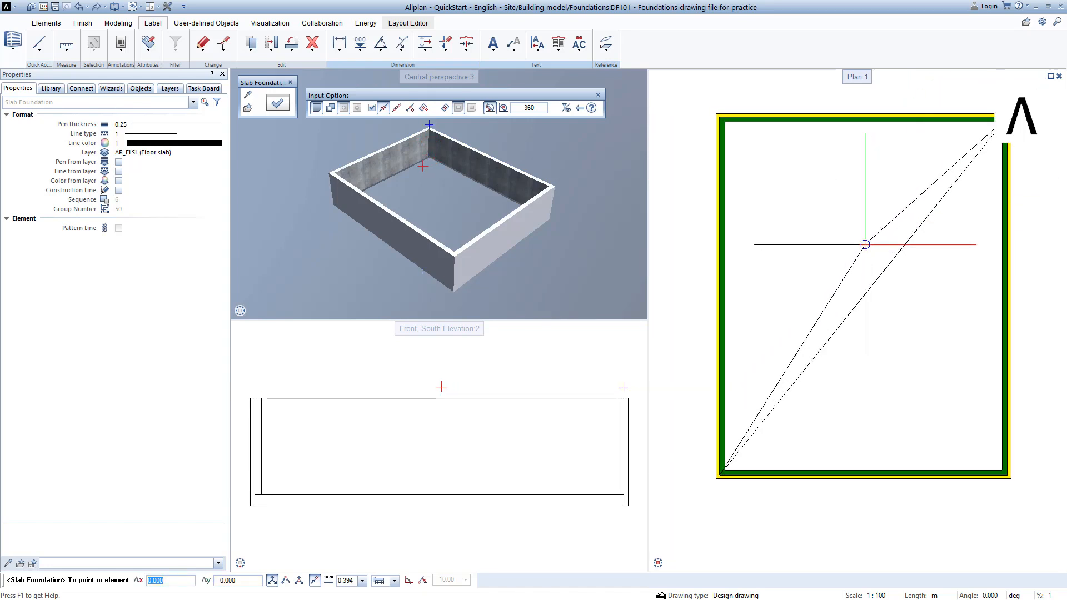
pyautogui.press('Escape')
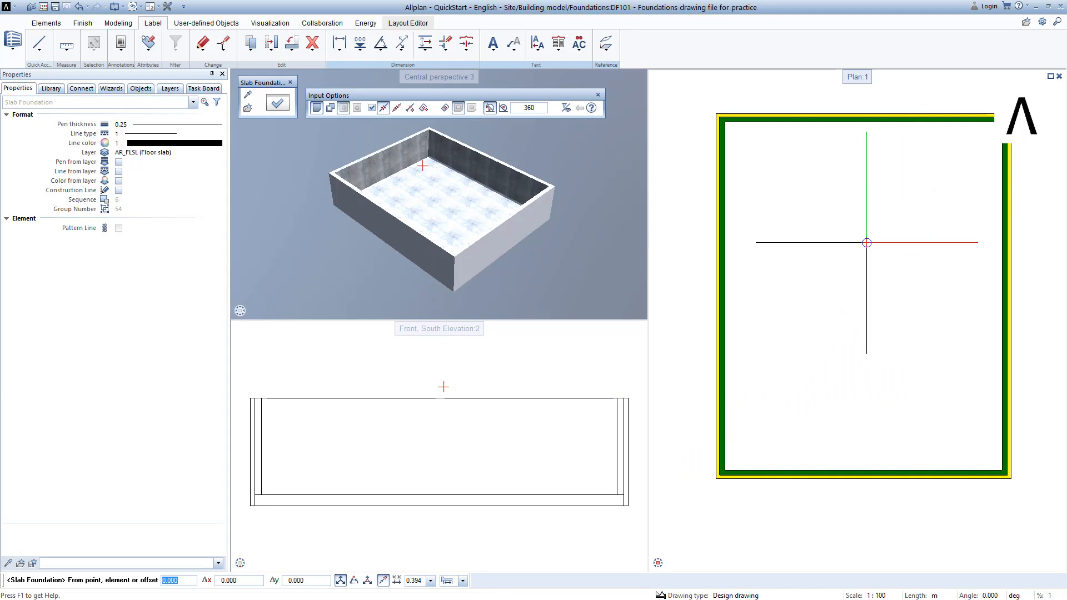
pyautogui.press('Escape')
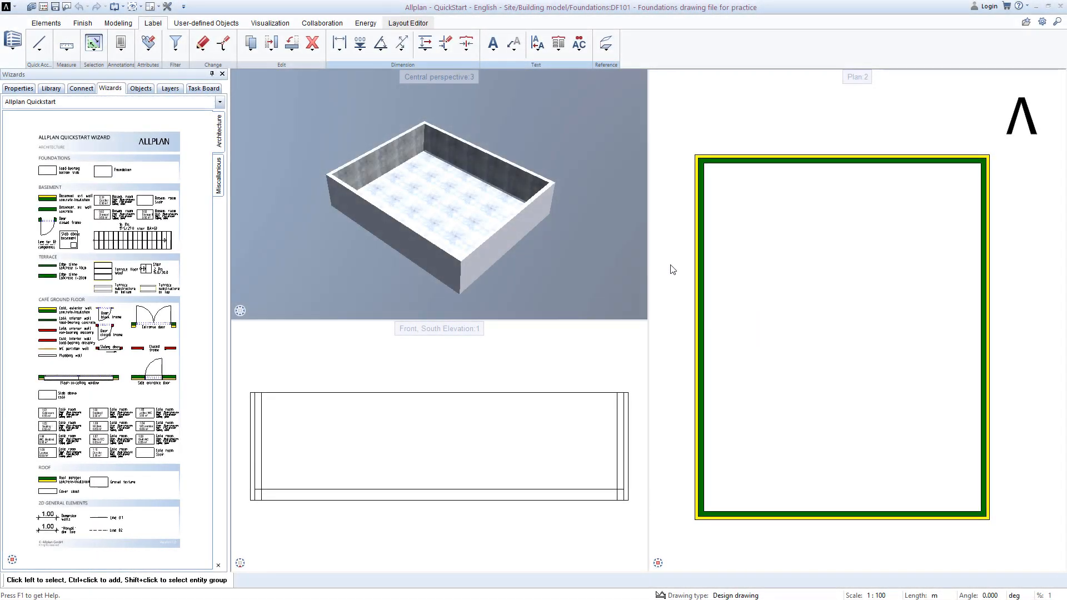
# - Make drawing file 116 for the slab above the basement current, with files 101 and 111 active in the background
pyautogui.click(43, 8)
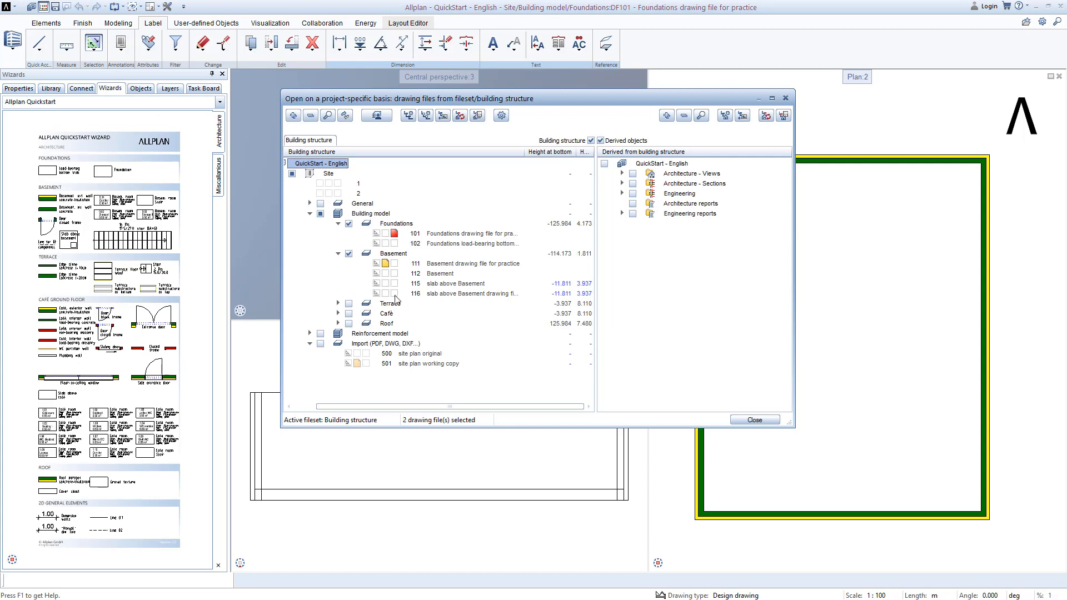
pyautogui.click(395, 294)
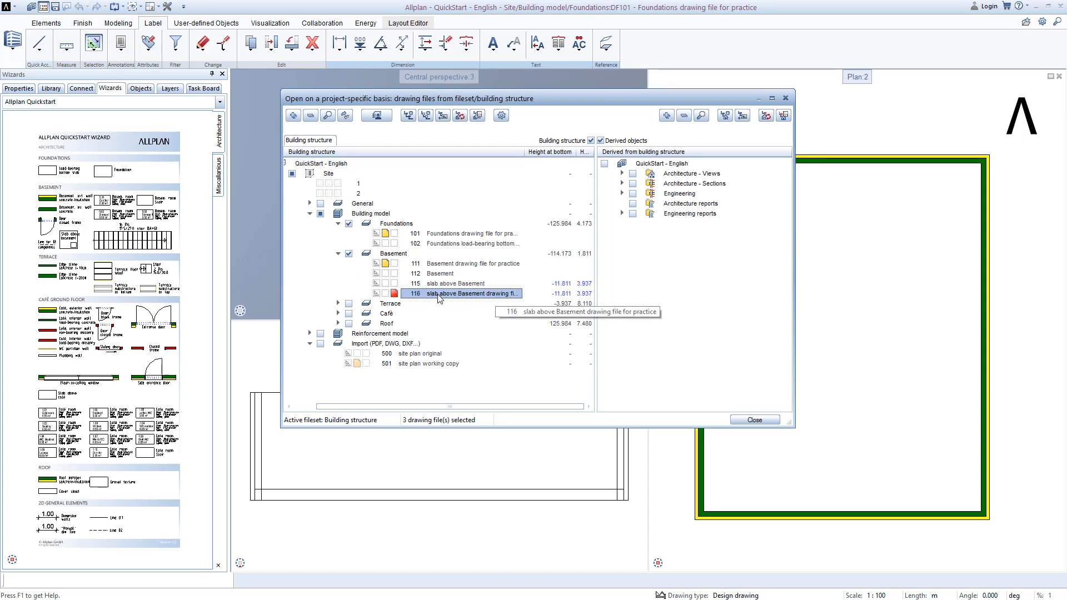
pyautogui.click(755, 420)
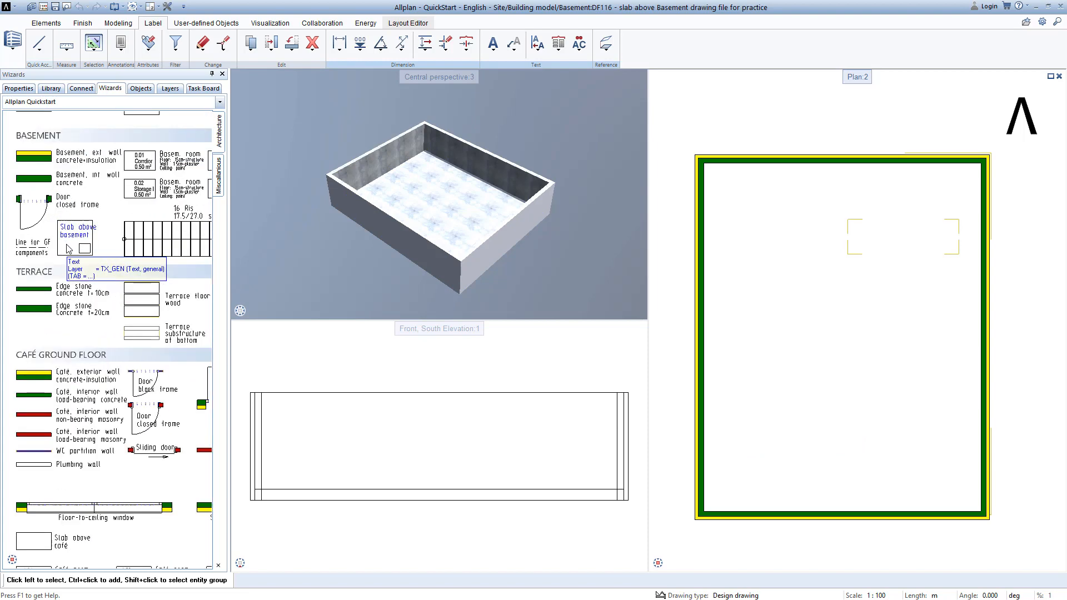
# - Start a slab from the slab above basement template in the Basement section of the Allplan Quickstart wizard
pyautogui.scroll(3, 67, 251)
pyautogui.scroll(3, 67, 251)
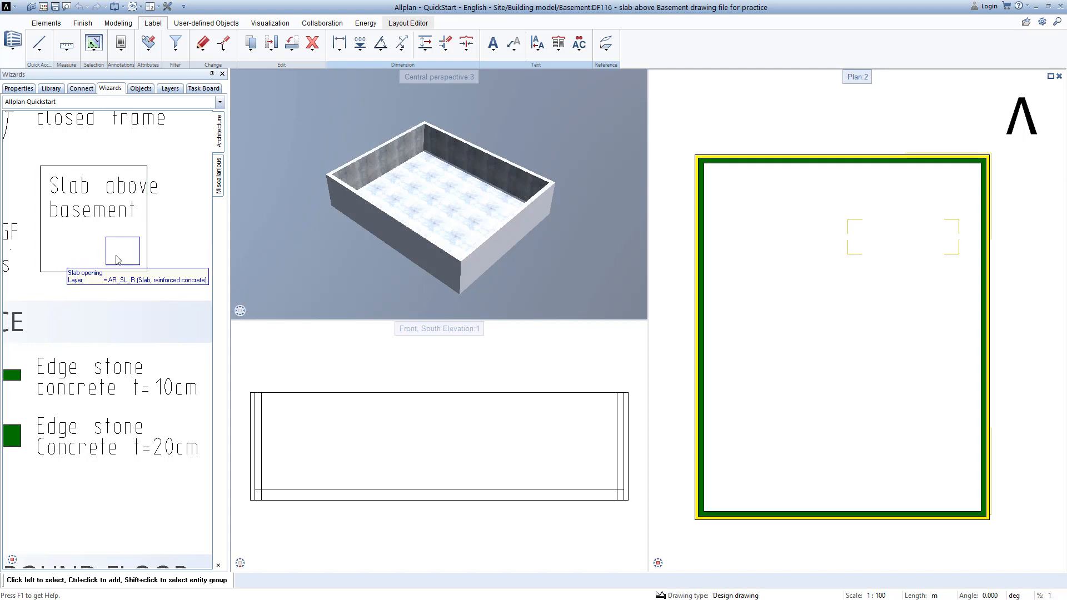
pyautogui.doubleClick(124, 259)
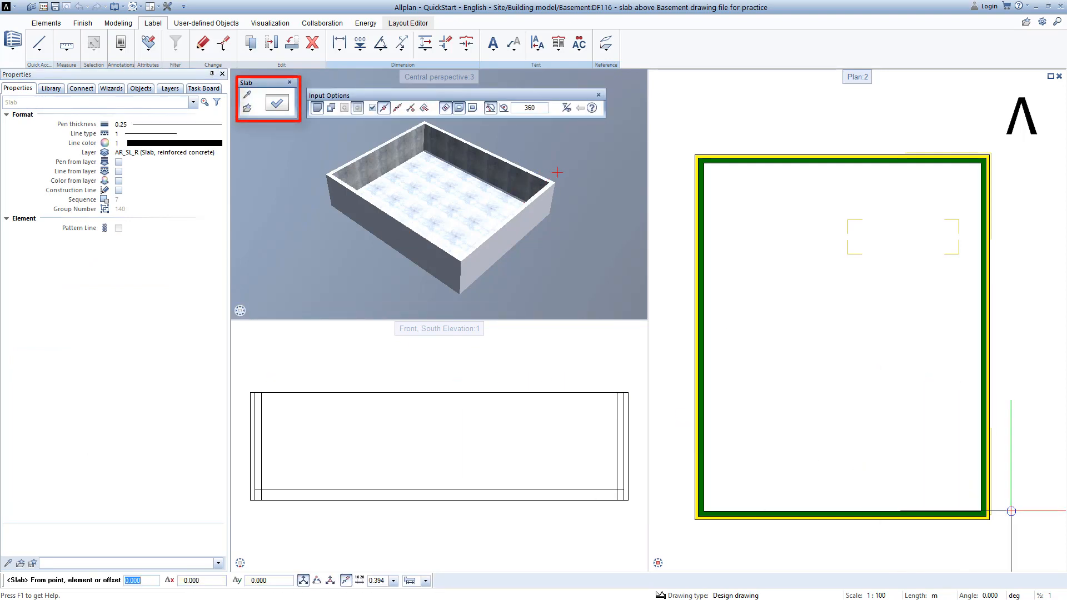
# - Draw the rectangular slab from the southeast outer corner of the basement walls' concrete layer to the far northwest corner mark, and finish the command
pyautogui.scroll(5, 967, 516)
pyautogui.scroll(2, 967, 516)
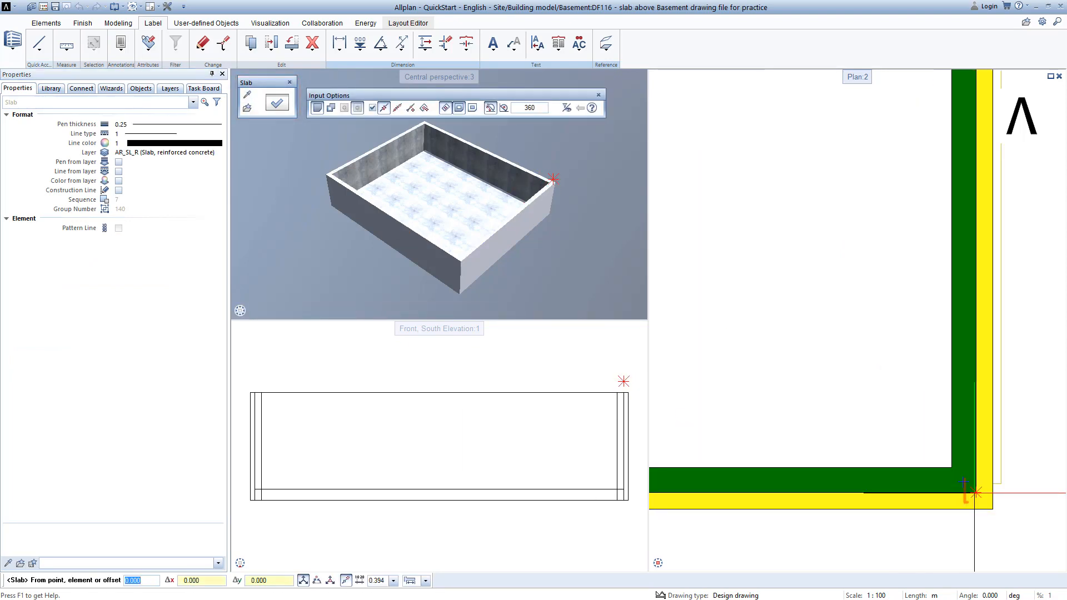
pyautogui.click(974, 493)
pyautogui.scroll(-4, 868, 441)
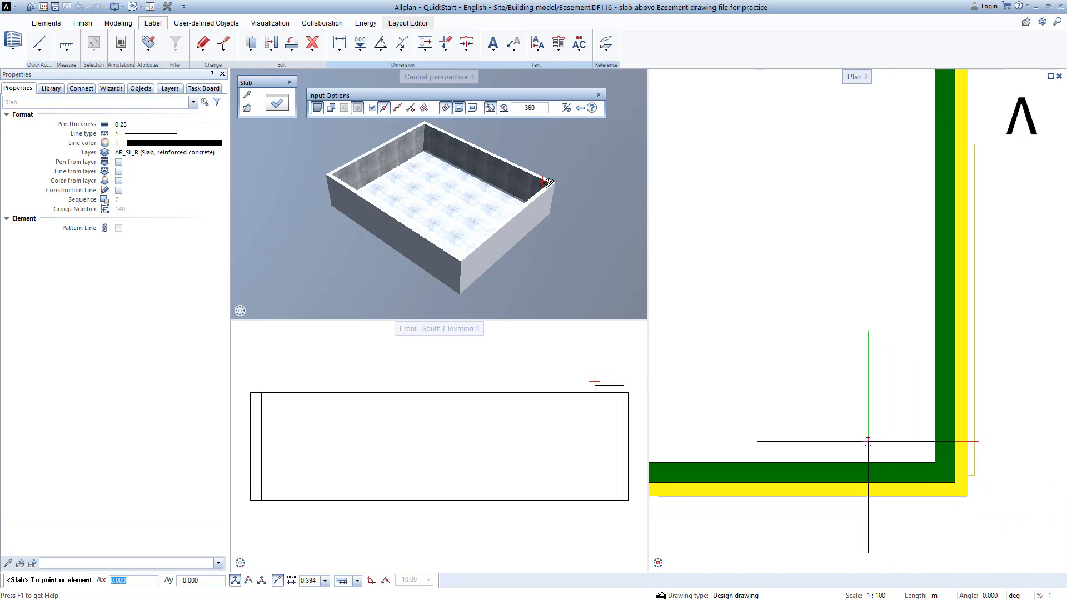
pyautogui.moveTo(761, 358); pyautogui.dragTo(1062, 514, button='middle')
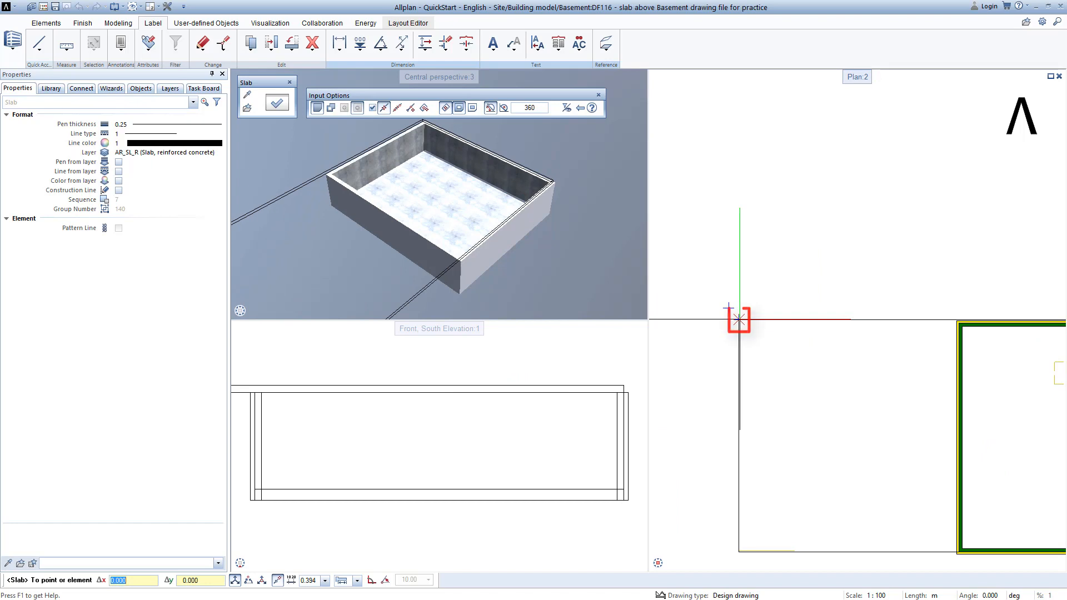
pyautogui.click(739, 320)
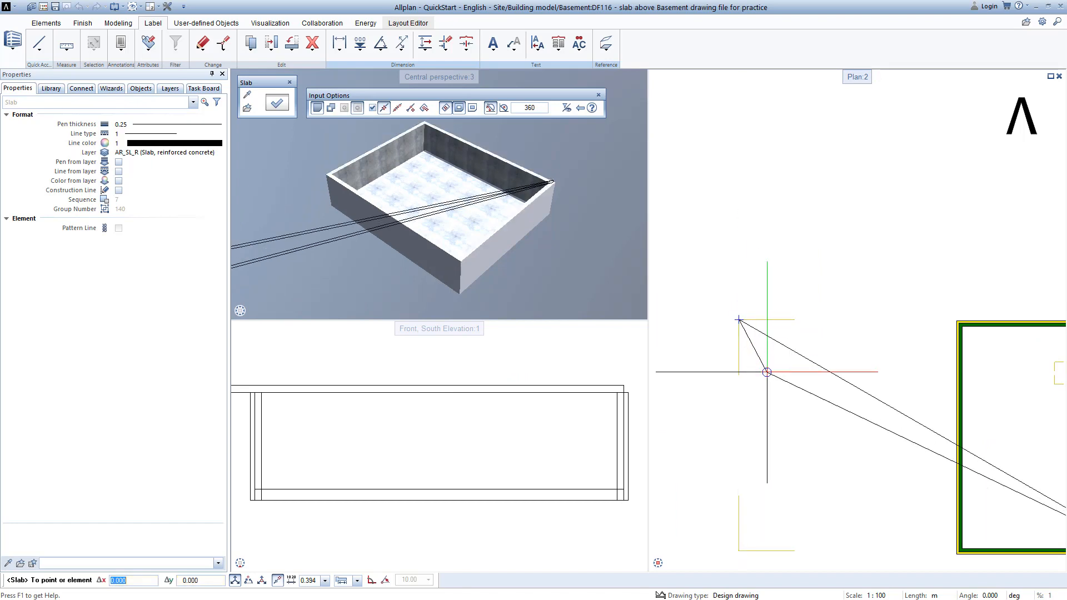
pyautogui.press('Escape')
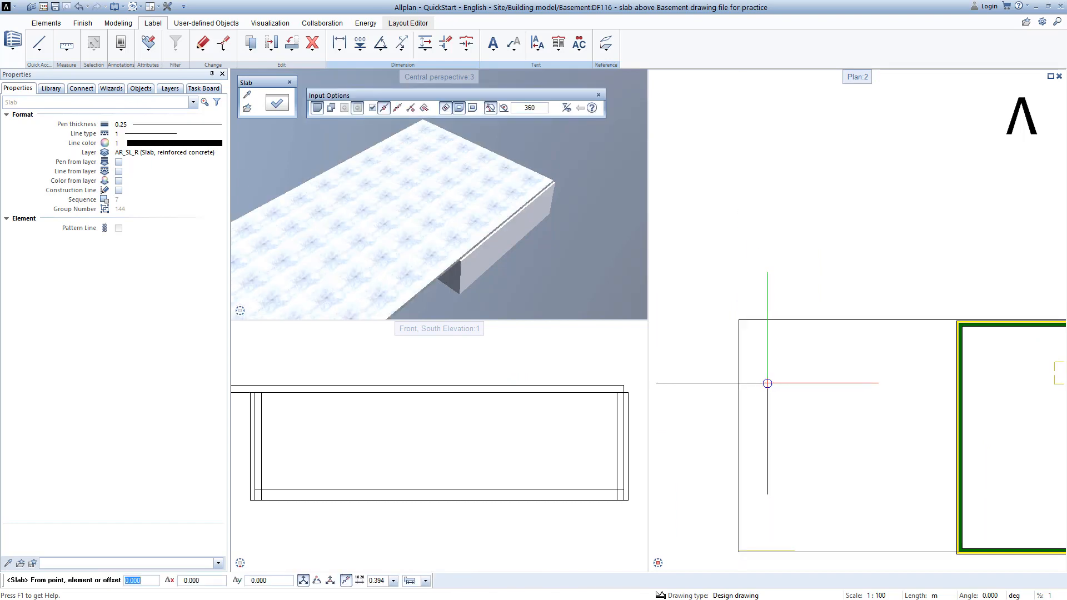
pyautogui.press('Escape')
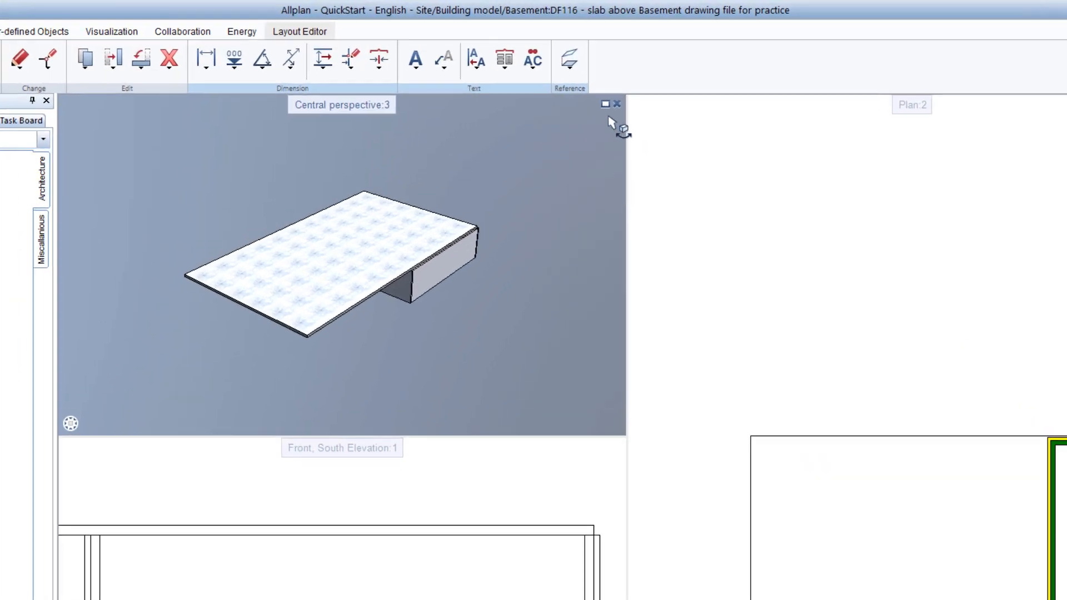
# - Maximize the Central perspective viewport and examine the slab above the basement from another side
pyautogui.click(605, 105)
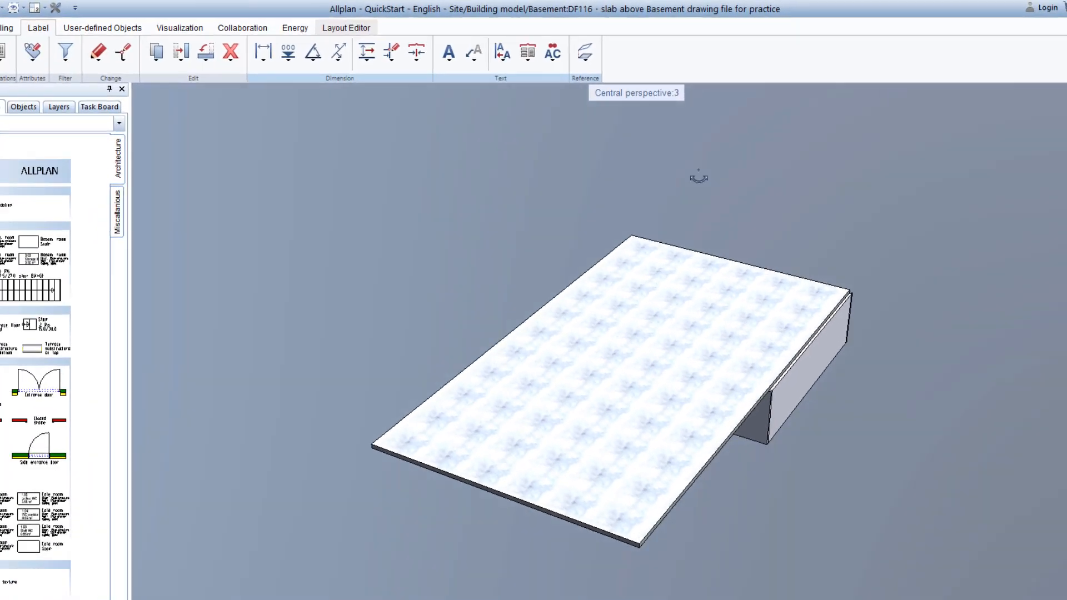
pyautogui.moveTo(699, 176); pyautogui.dragTo(78, 261, button='middle')
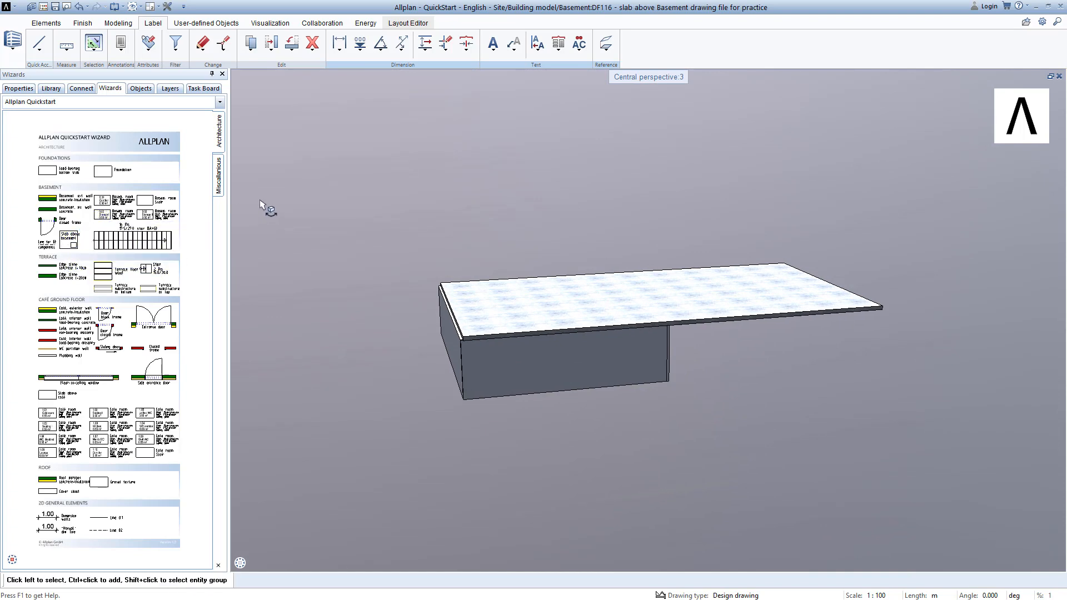
# - Load the drawing file favorite "Lesson 4 - complete Basement.xml" into the building structure and close the drawing file selection
pyautogui.click(44, 8)
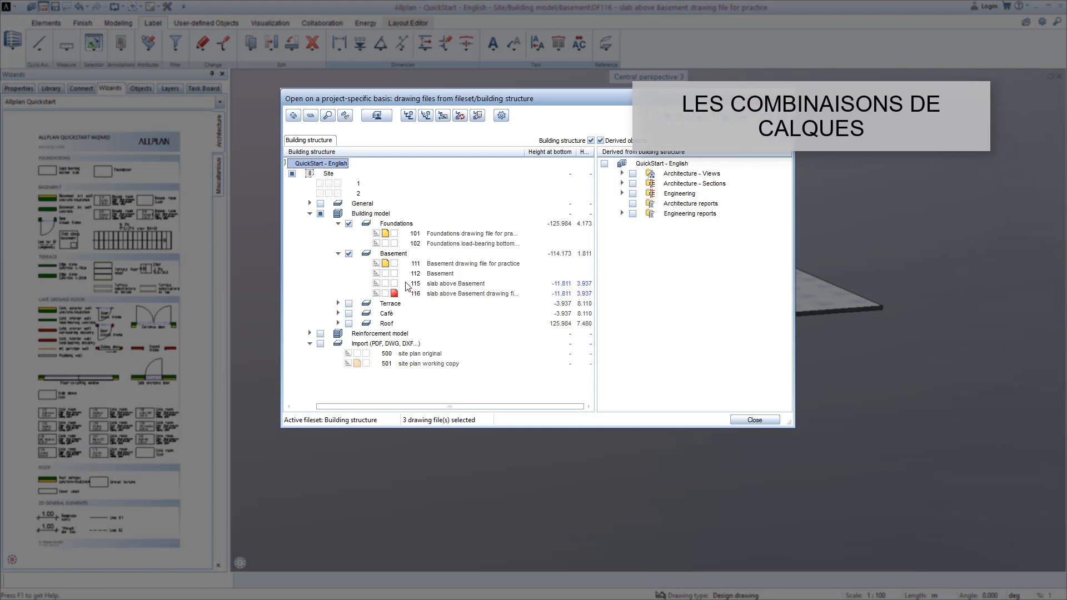
pyautogui.rightClick(315, 262)
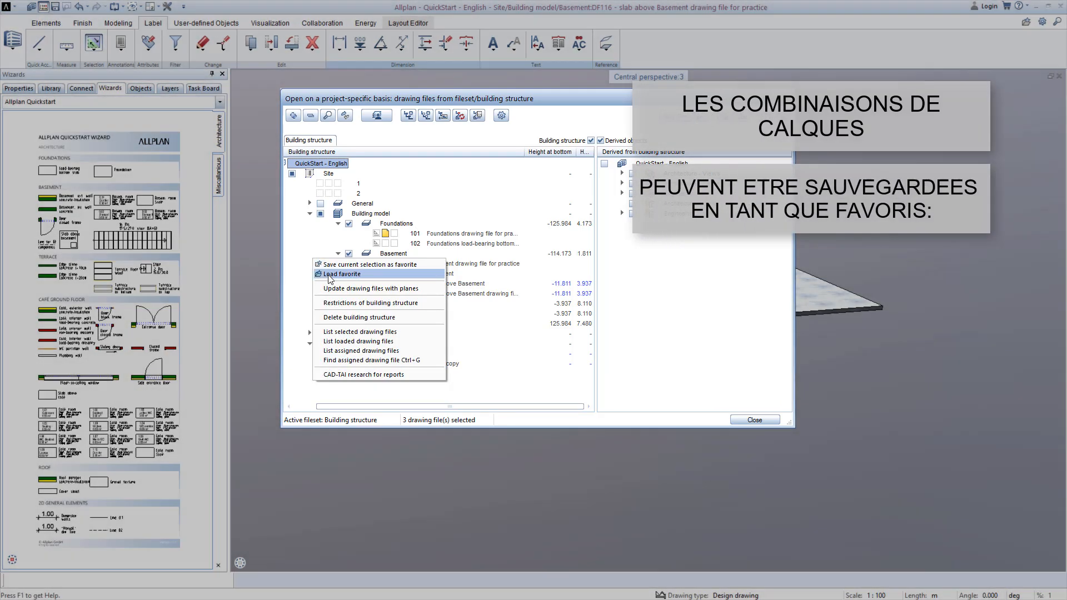
pyautogui.click(331, 275)
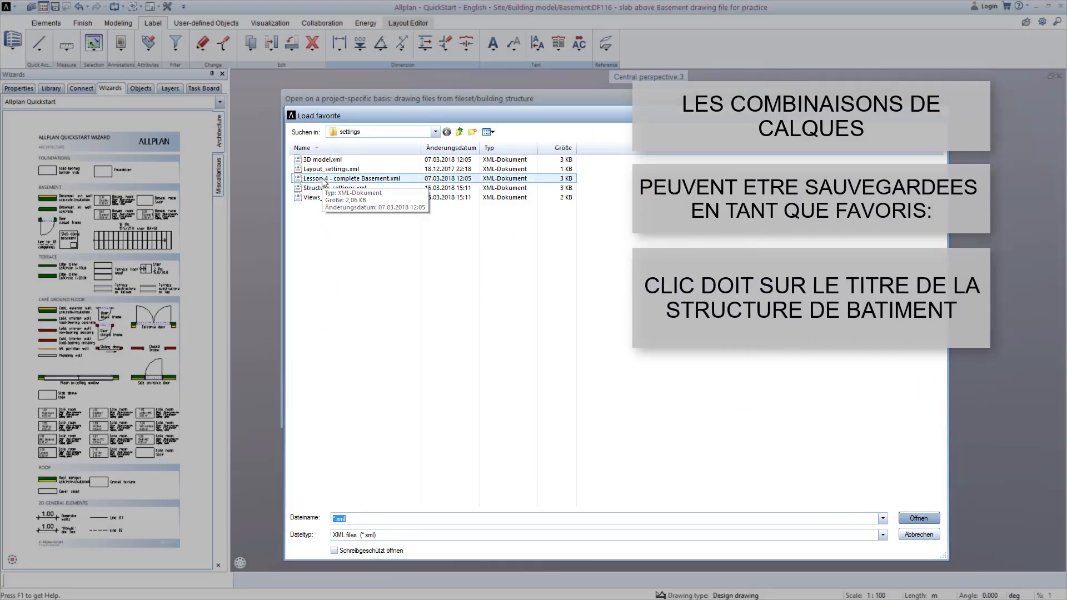
pyautogui.doubleClick(324, 179)
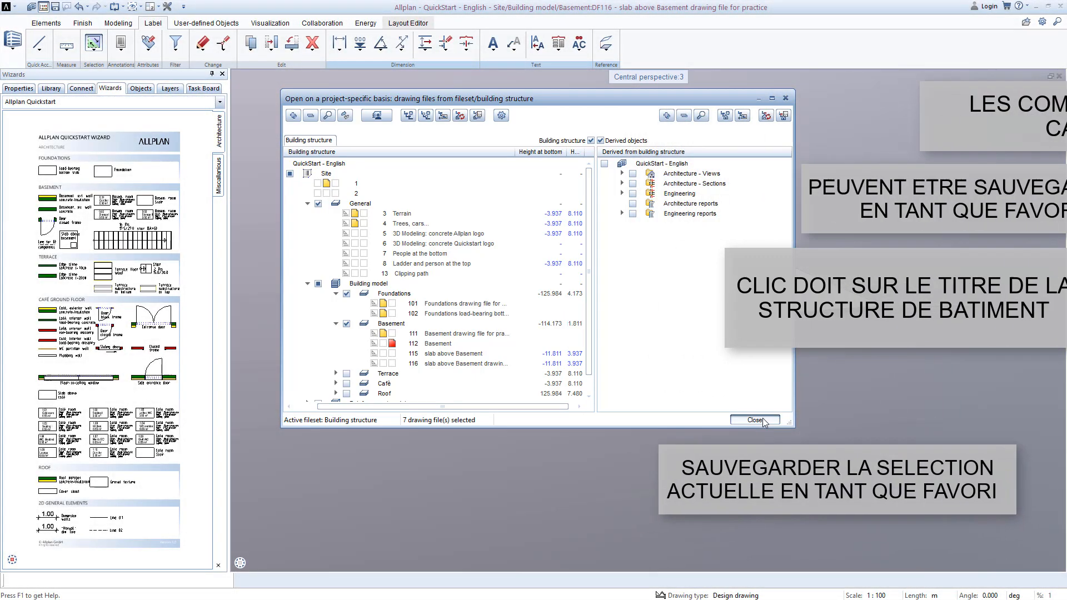
pyautogui.click(763, 418)
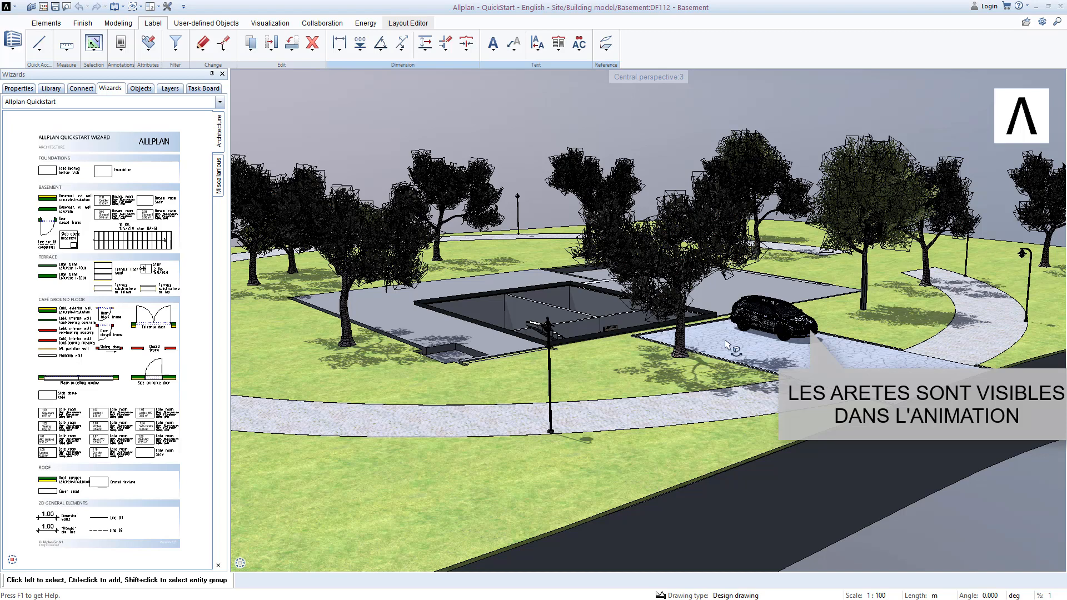
# - Turn off Edges in the settings of the Animation view type
pyautogui.click(1059, 563)
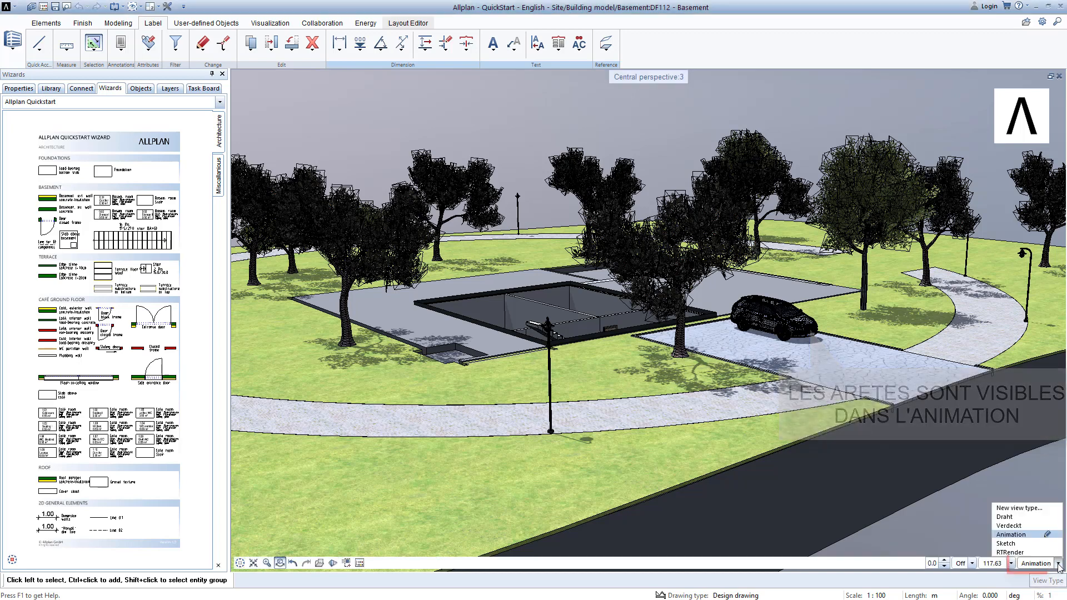
pyautogui.click(1048, 535)
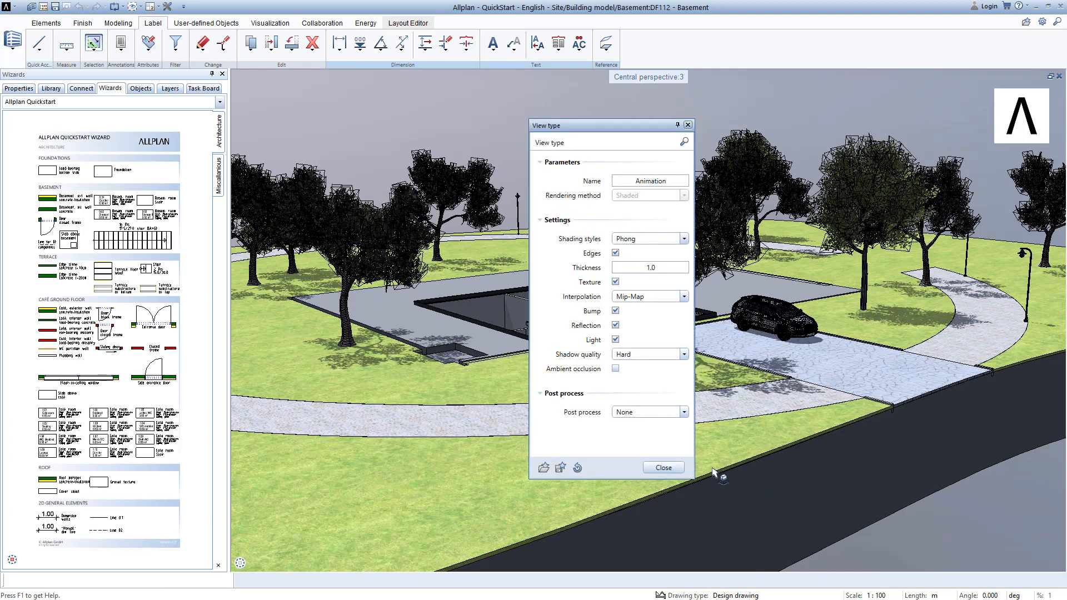
pyautogui.click(616, 254)
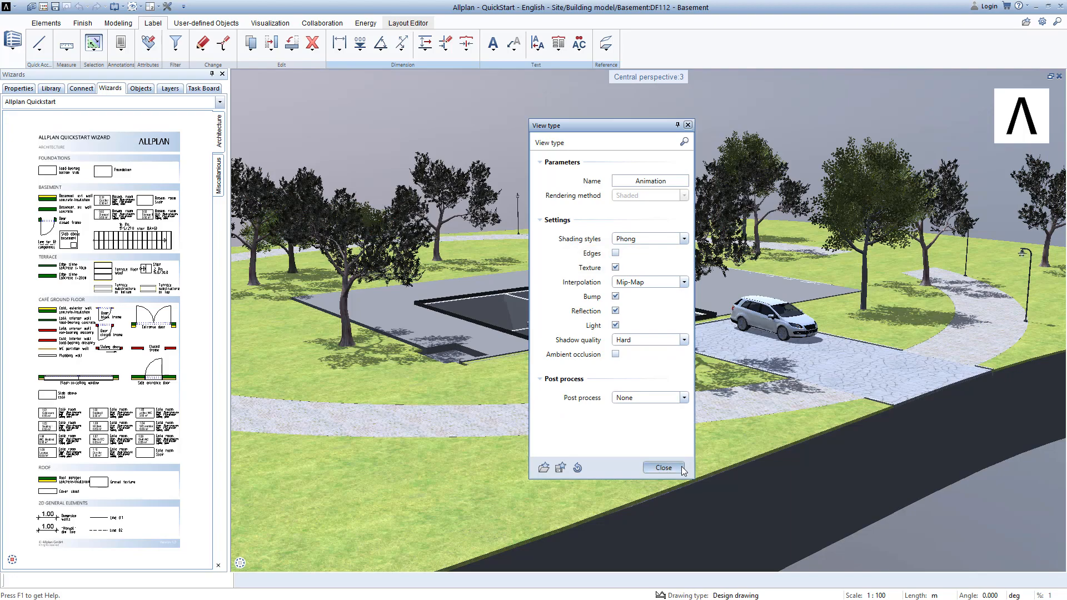
pyautogui.click(683, 468)
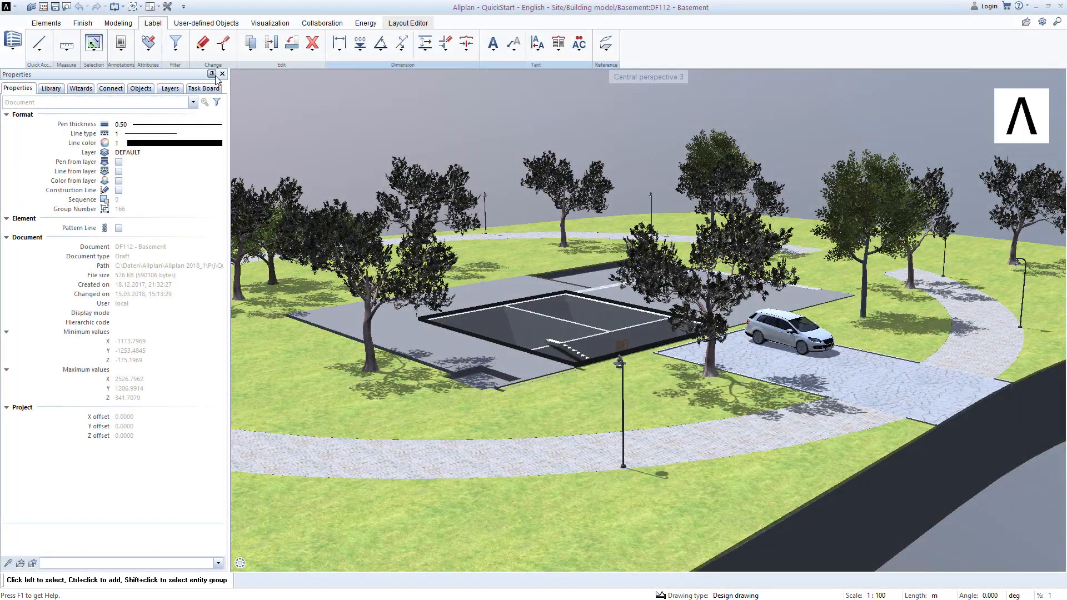
# - Collapse the docked palettes to enlarge the view and examine the completed basement's rooms, doors and stairs from above
pyautogui.click(214, 75)
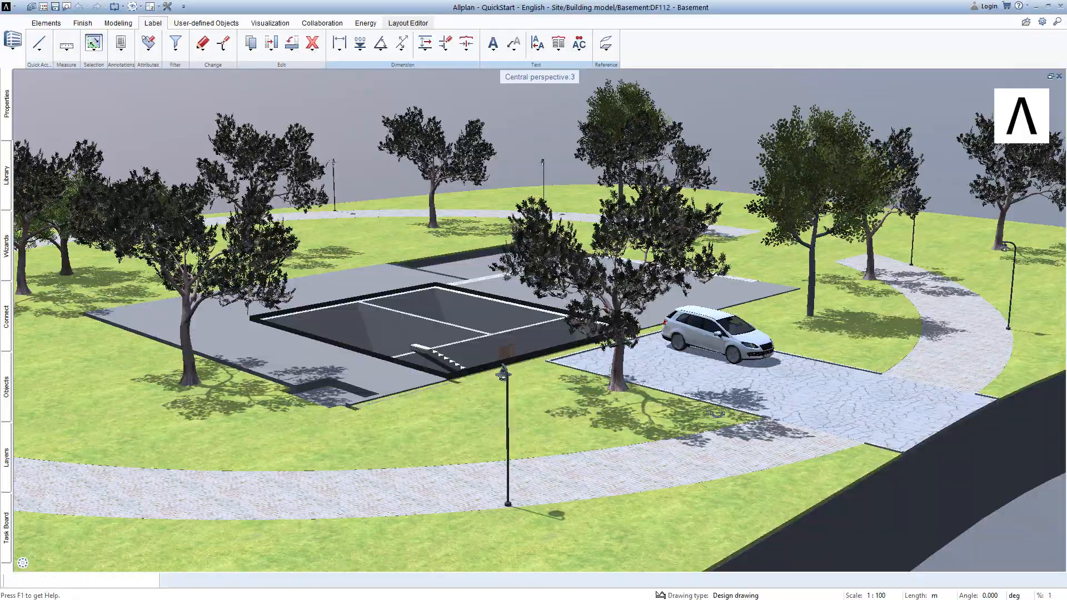
pyautogui.moveTo(717, 414); pyautogui.dragTo(207, 377)
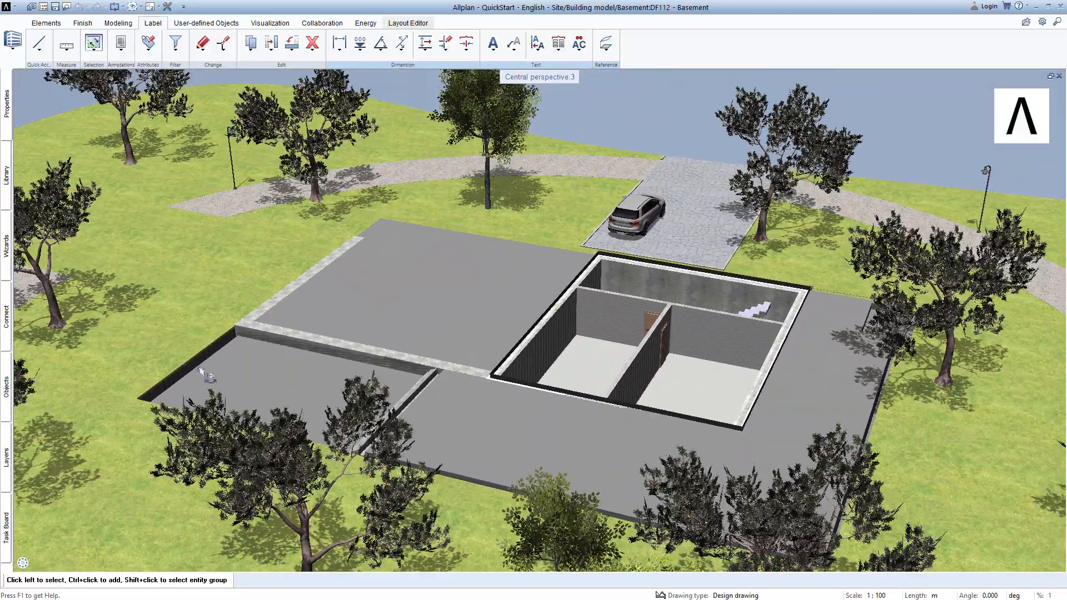
pyautogui.scroll(4, 723, 349)
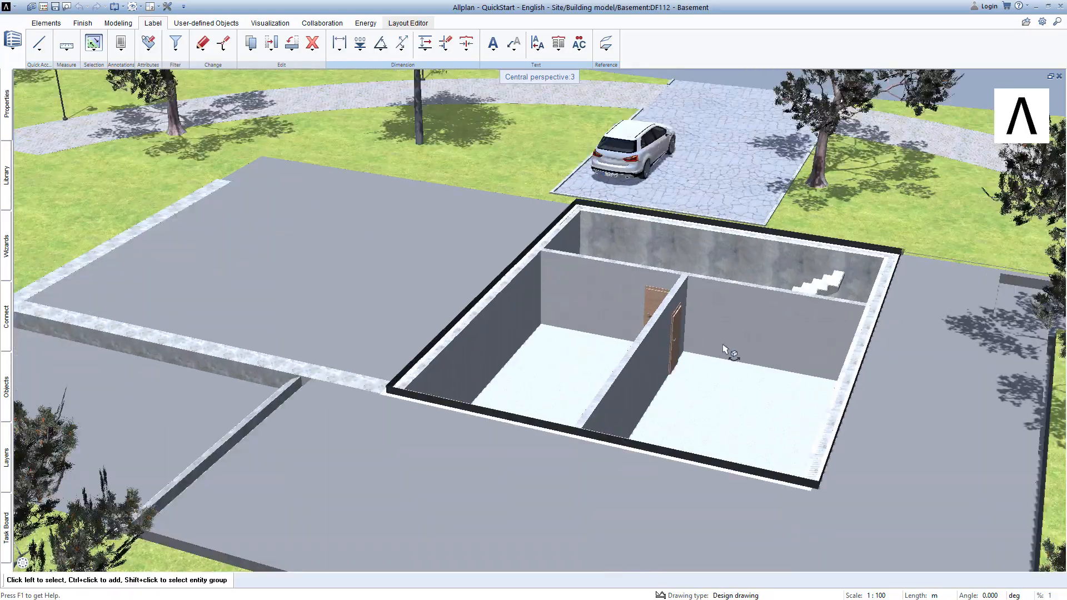
pyautogui.moveTo(724, 349); pyautogui.dragTo(292, 321)
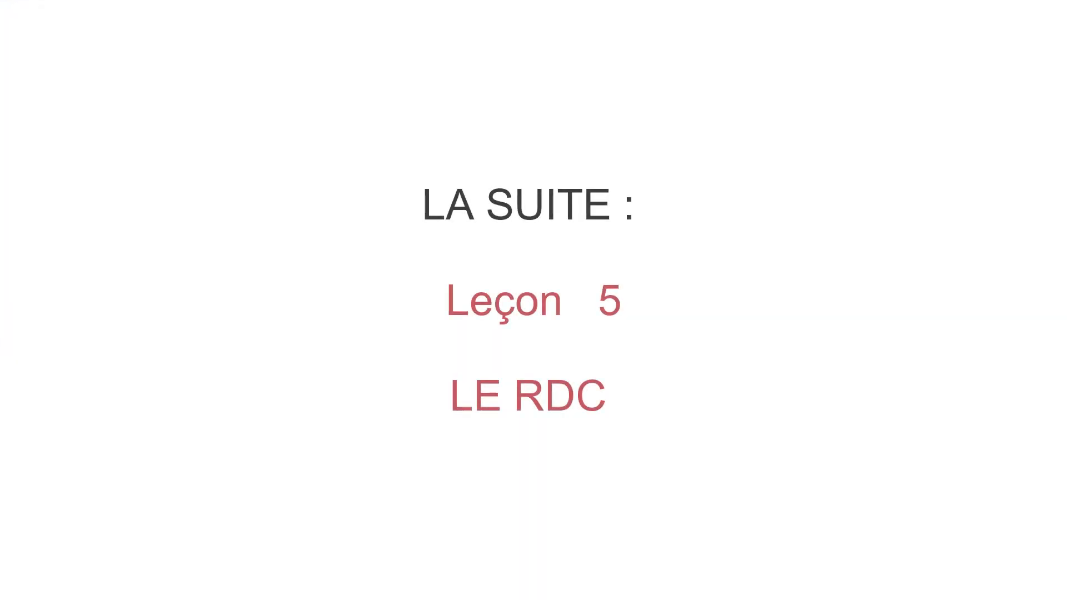